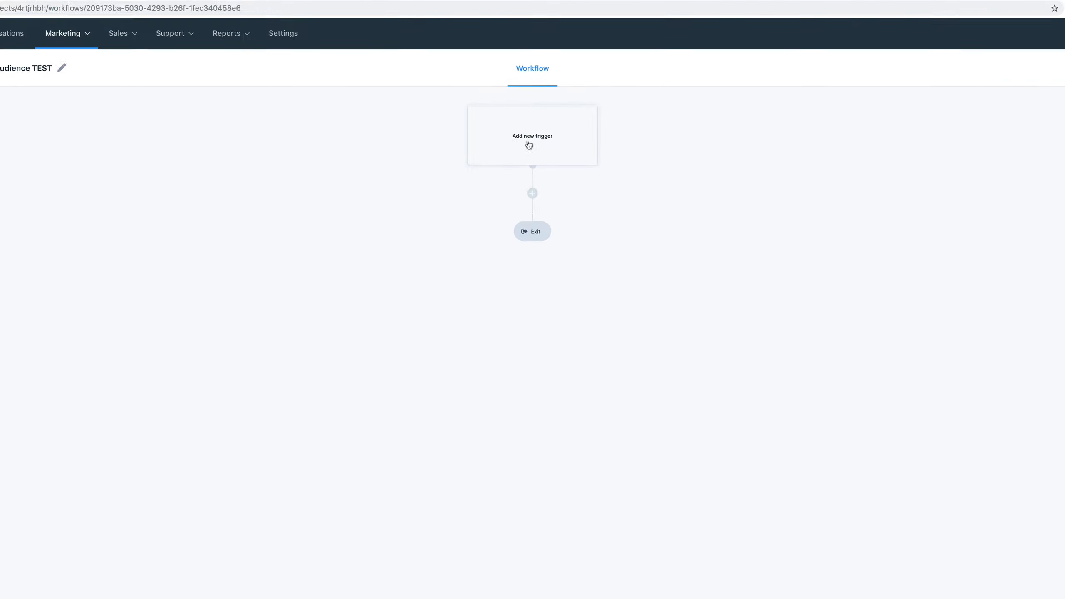
left_click(528, 165)
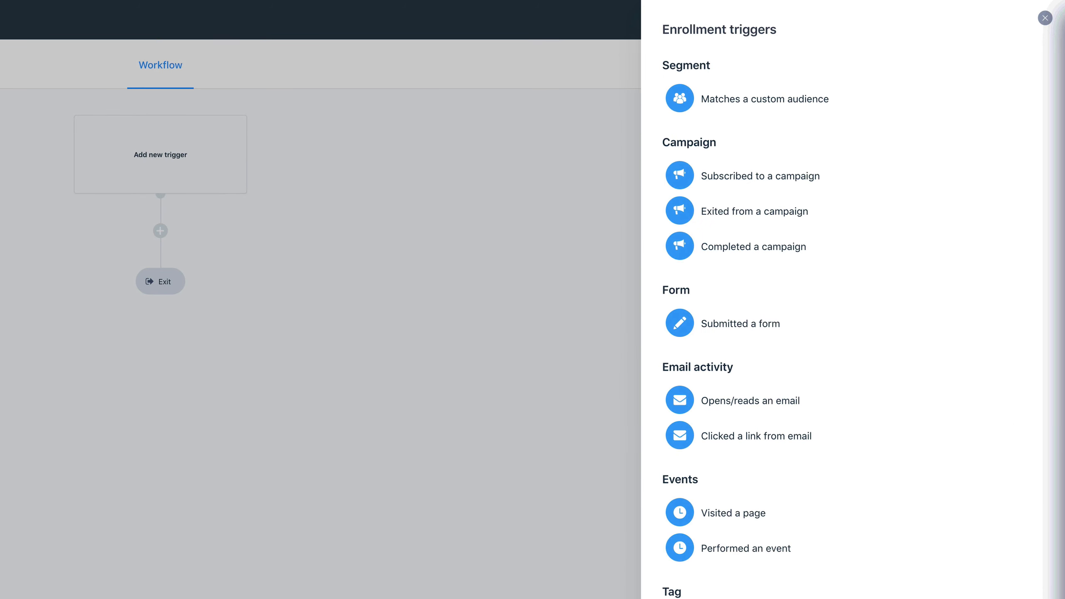
left_click(757, 522)
left_click(712, 110)
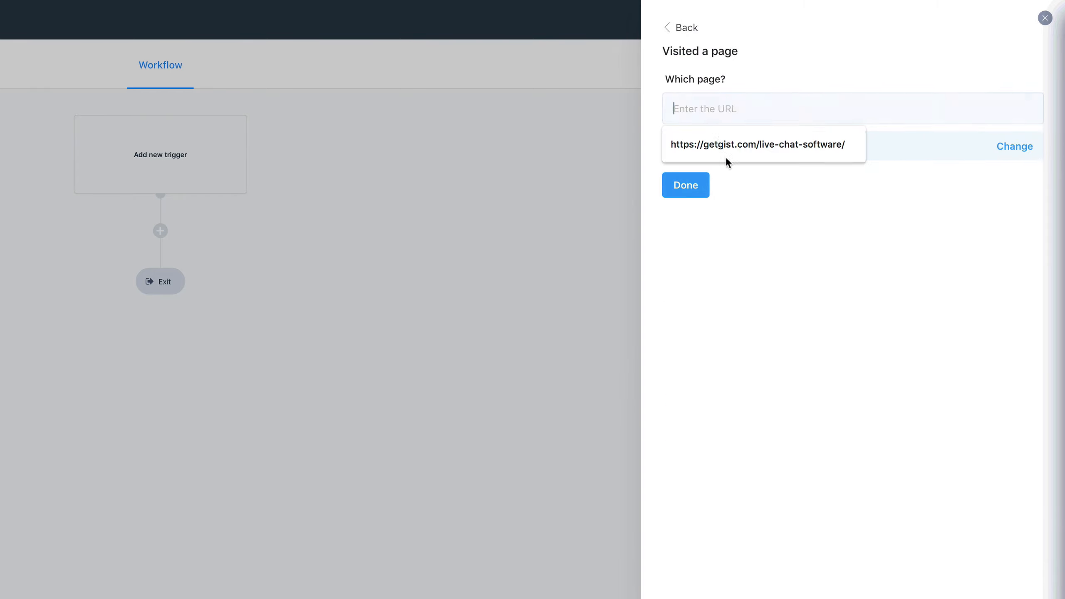
left_click(774, 145)
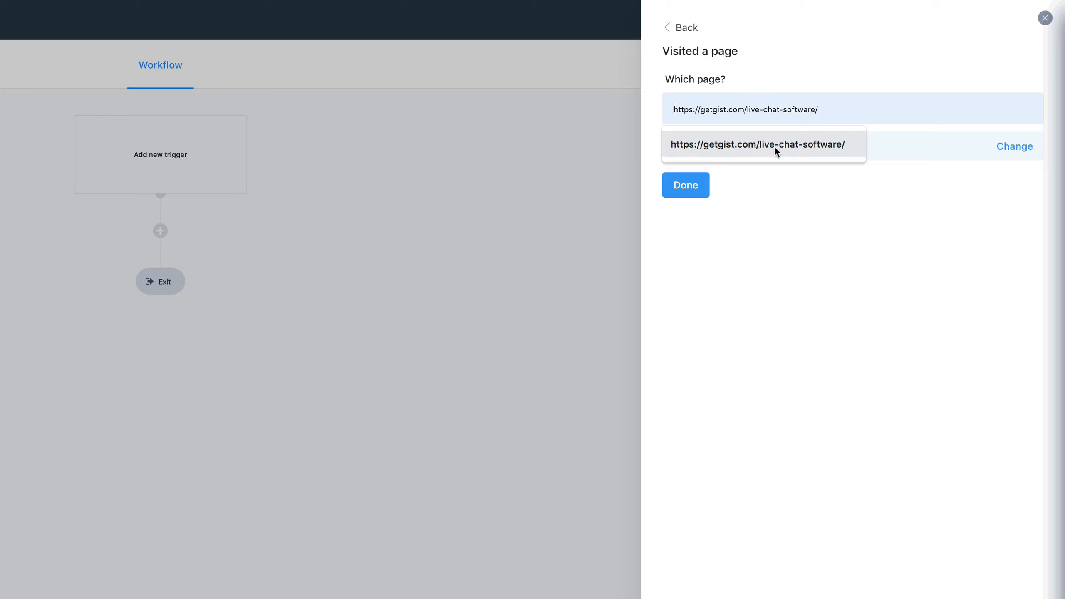
left_click(671, 186)
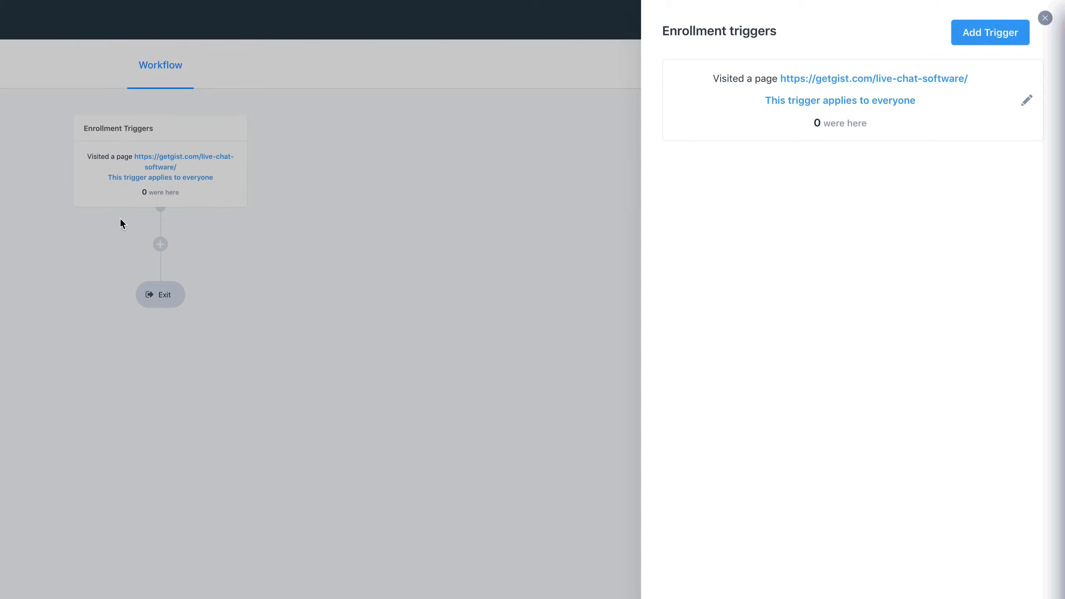
left_click(263, 258)
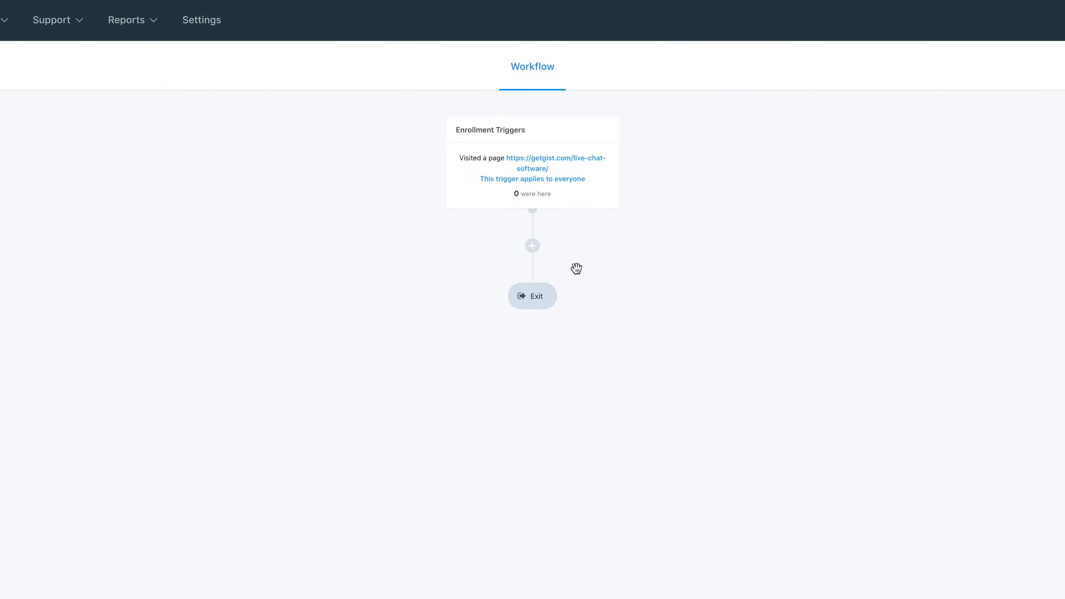
Step: Add a timed Delay block of 7 days directly after the enrollment trigger
left_click(533, 246)
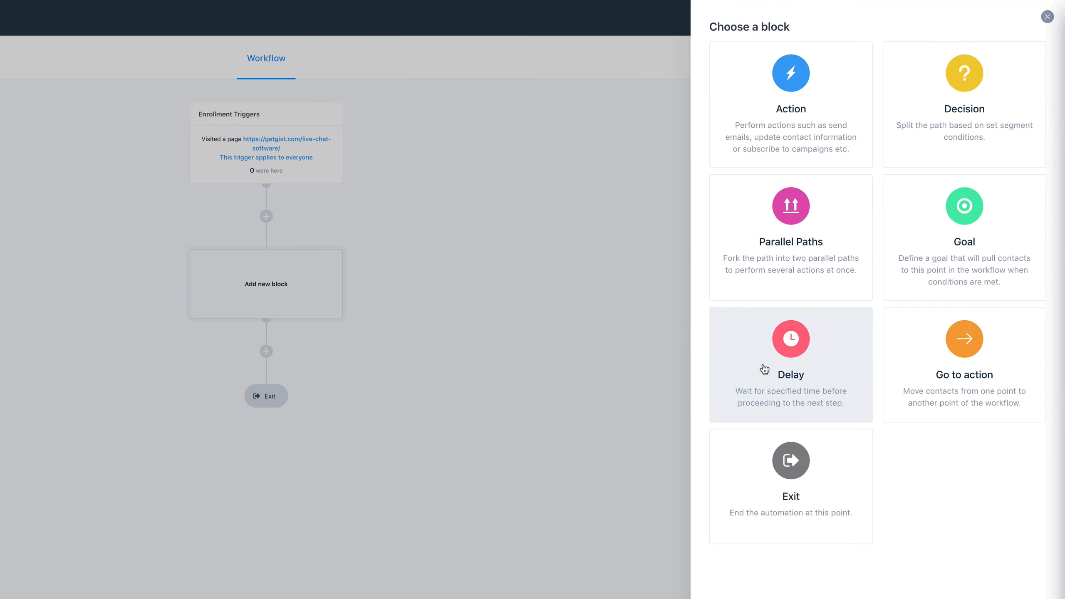
left_click(763, 363)
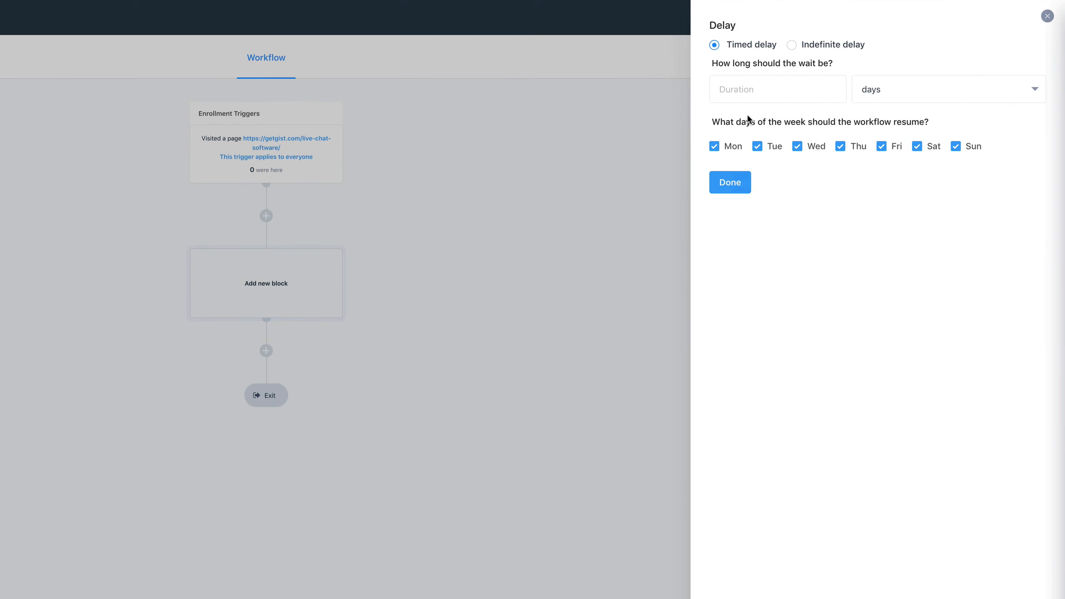
type("7")
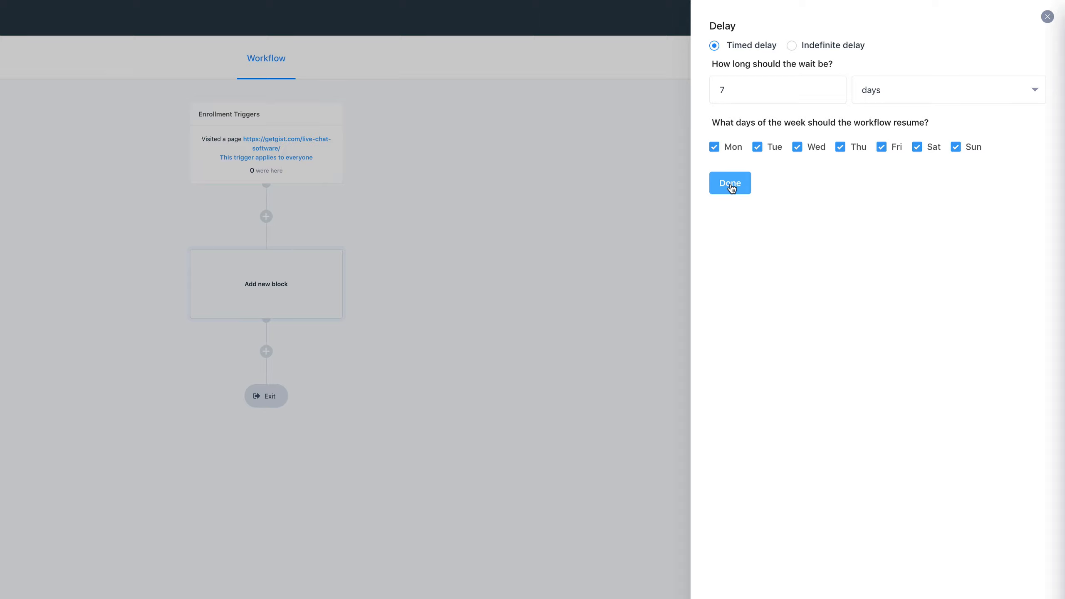
left_click(730, 184)
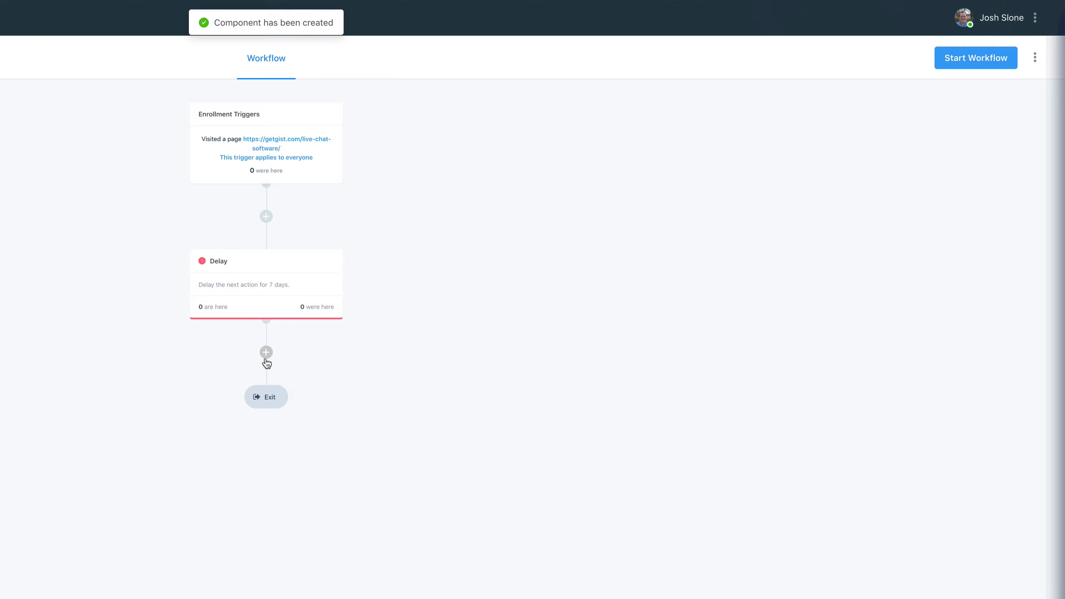
Step: Add a Decision block after the delay for contacts who performed the event "Watched Live Chat Feature Video"
left_click(266, 353)
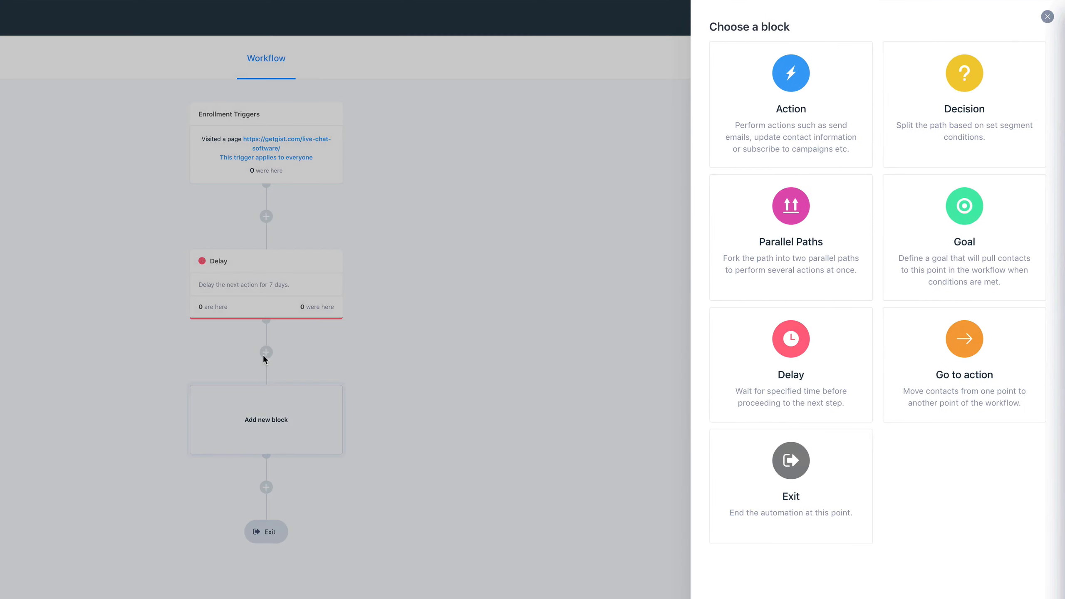
left_click(985, 140)
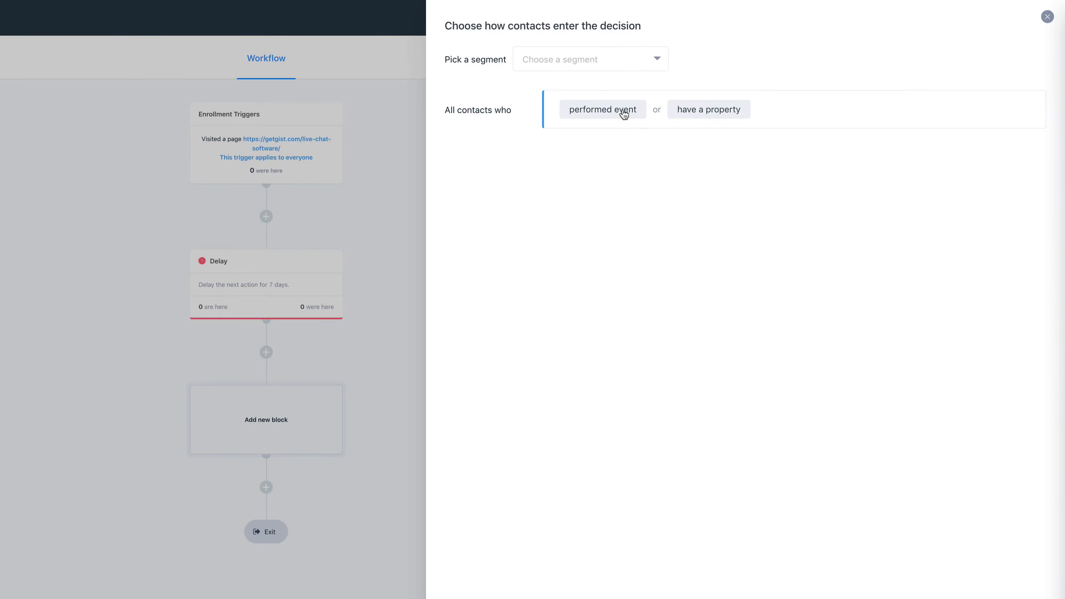
left_click(625, 114)
left_click(642, 112)
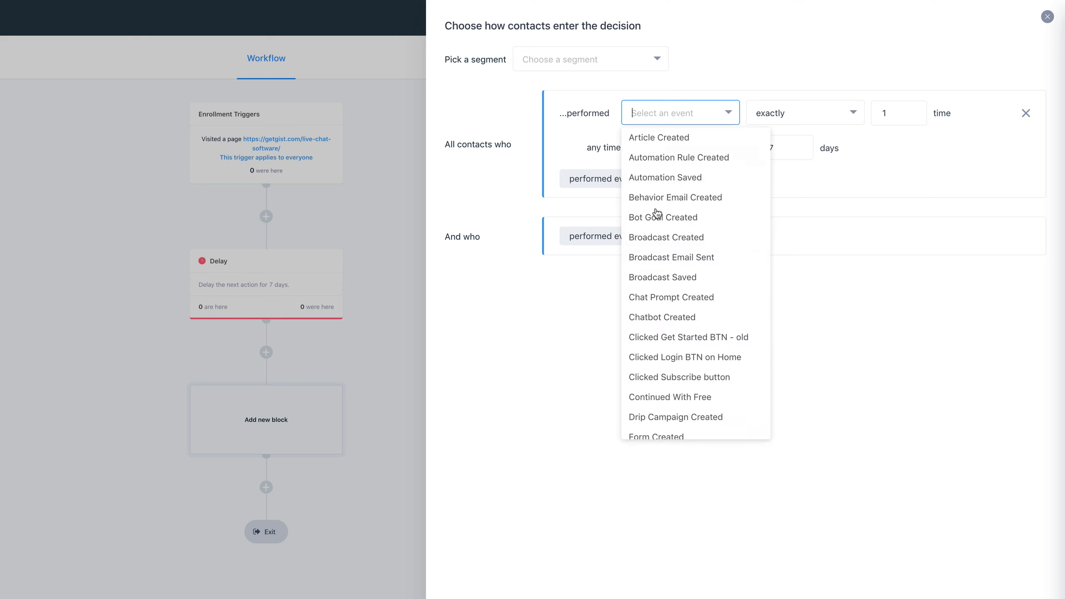
scroll(667, 277, "down", 10)
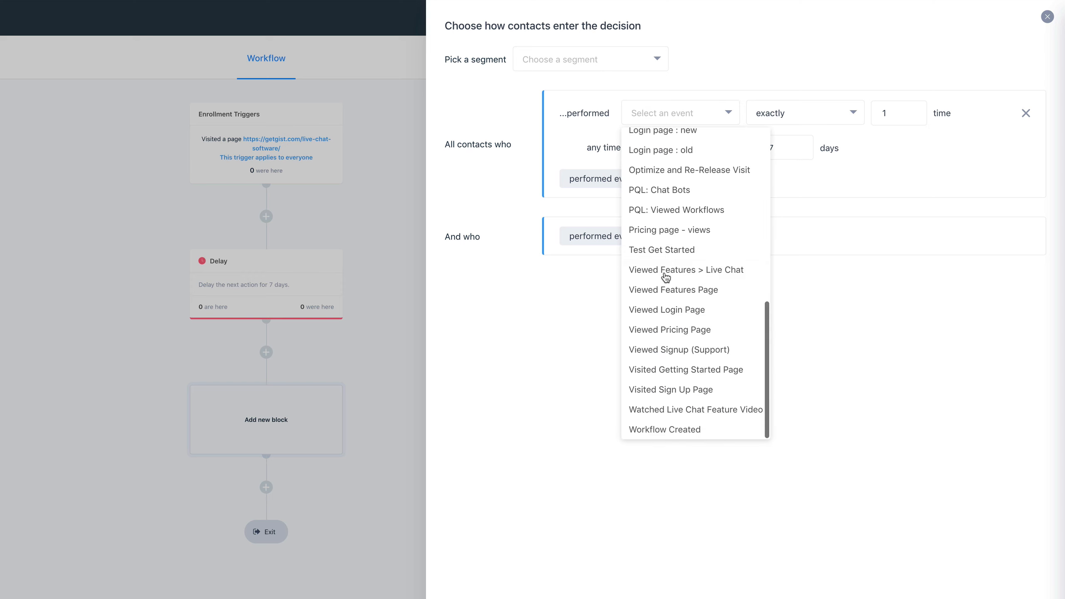
left_click(735, 411)
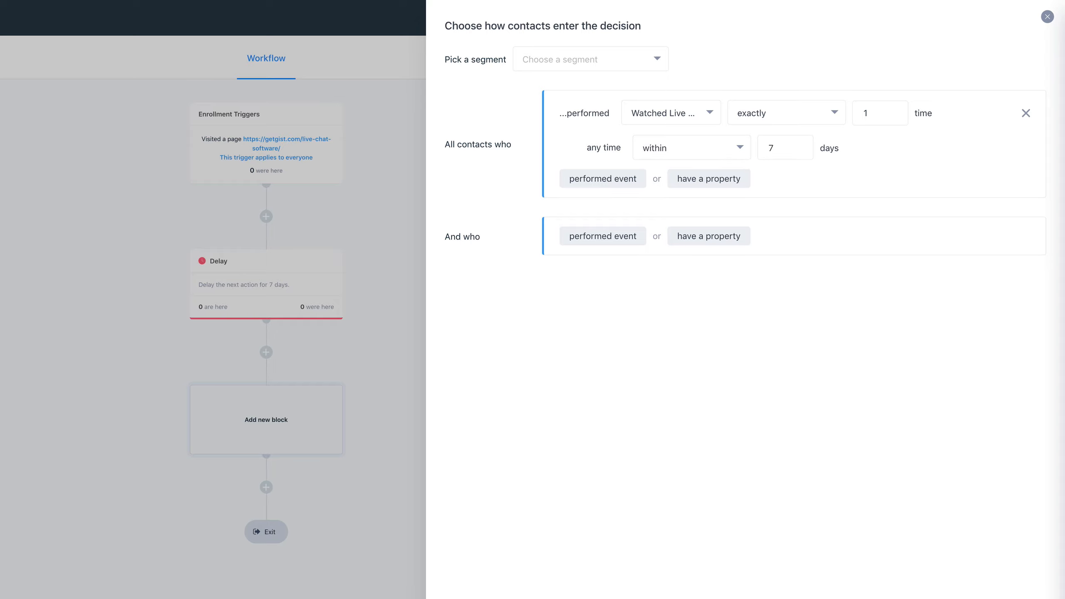
left_click(728, 596)
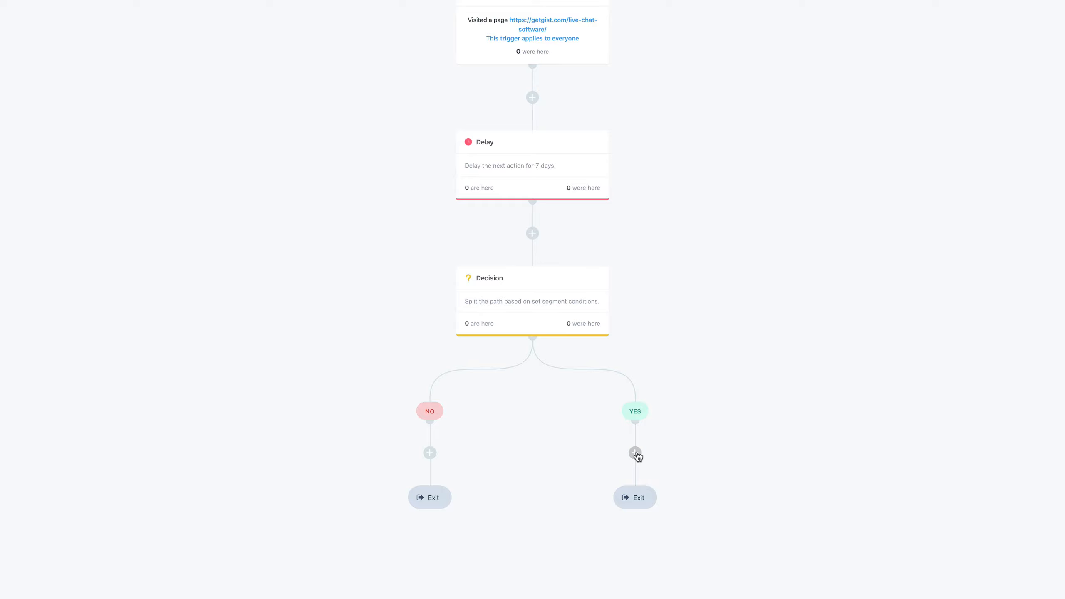
Step: On the decision's YES branch, add an "Add to Facebook Custom Audience" action with account Gist and audience list Test Gist
left_click(383, 534)
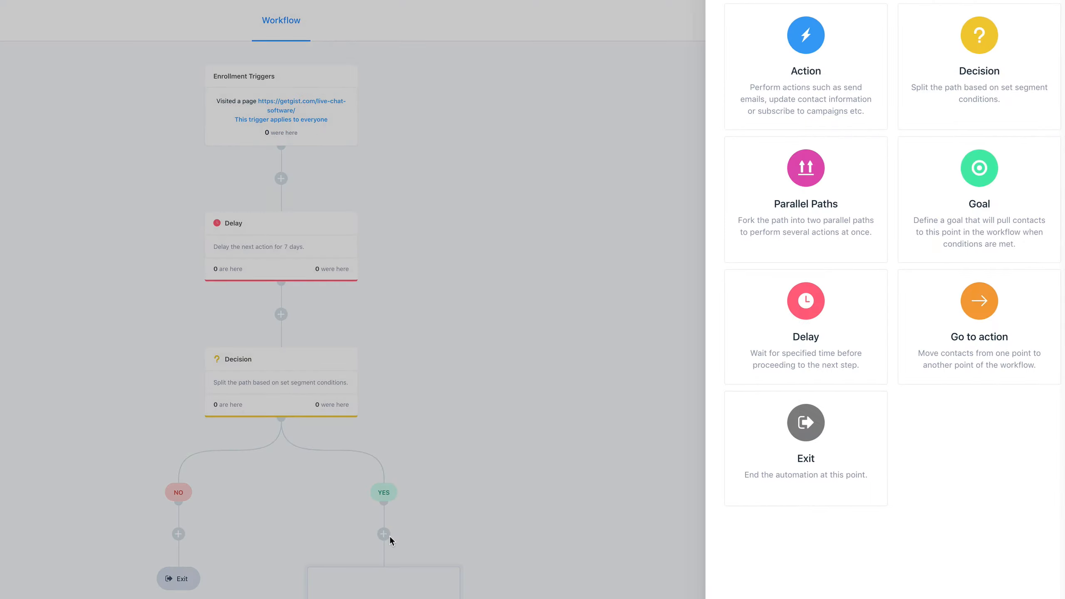
left_click(801, 74)
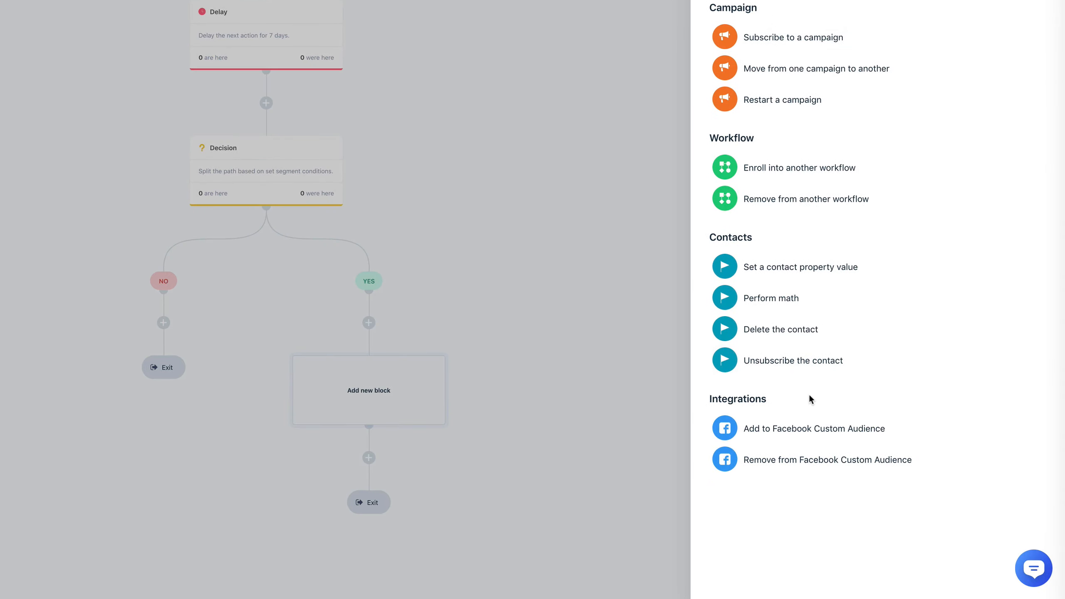
left_click(808, 562)
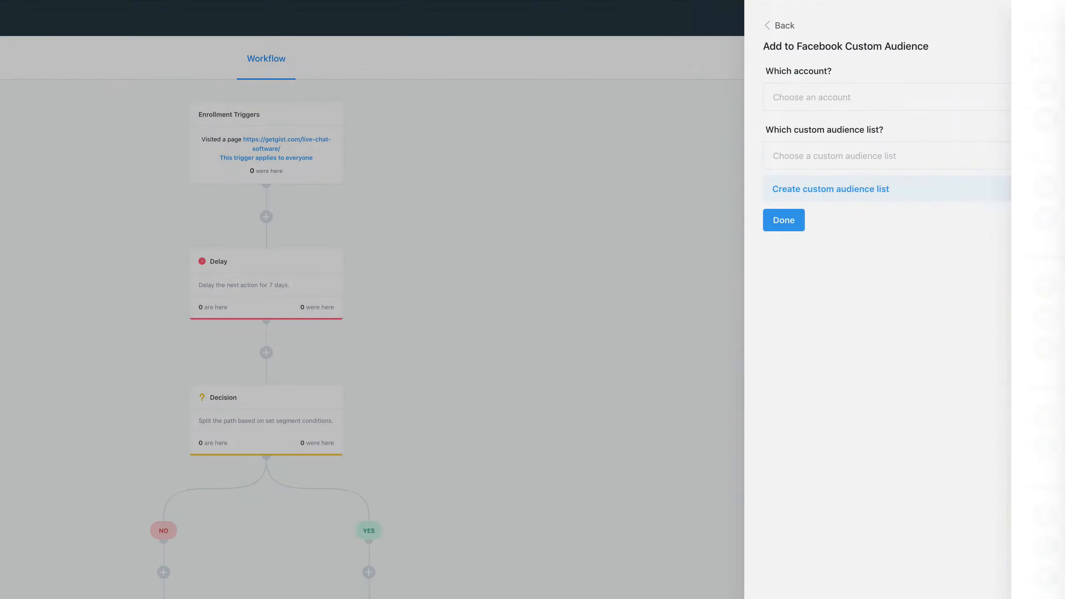
left_click(759, 104)
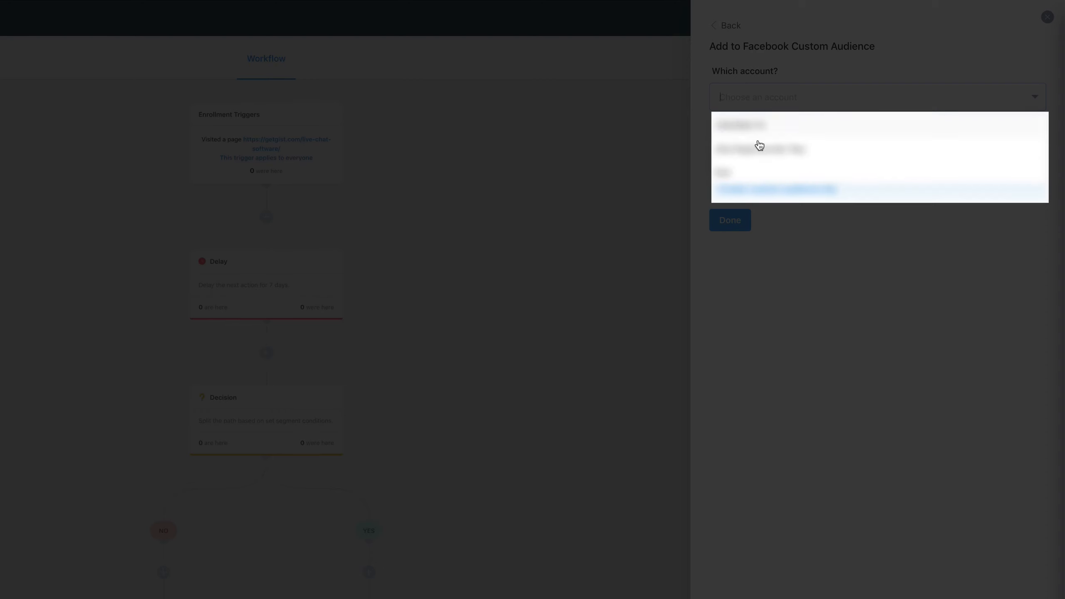
left_click(750, 172)
left_click(751, 168)
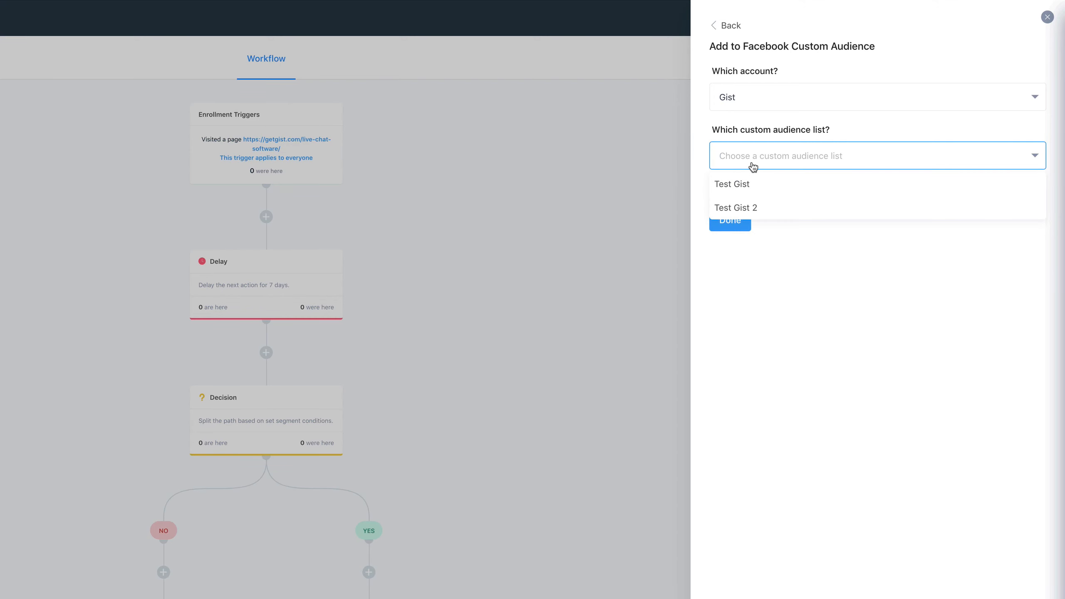
left_click(737, 184)
left_click(735, 220)
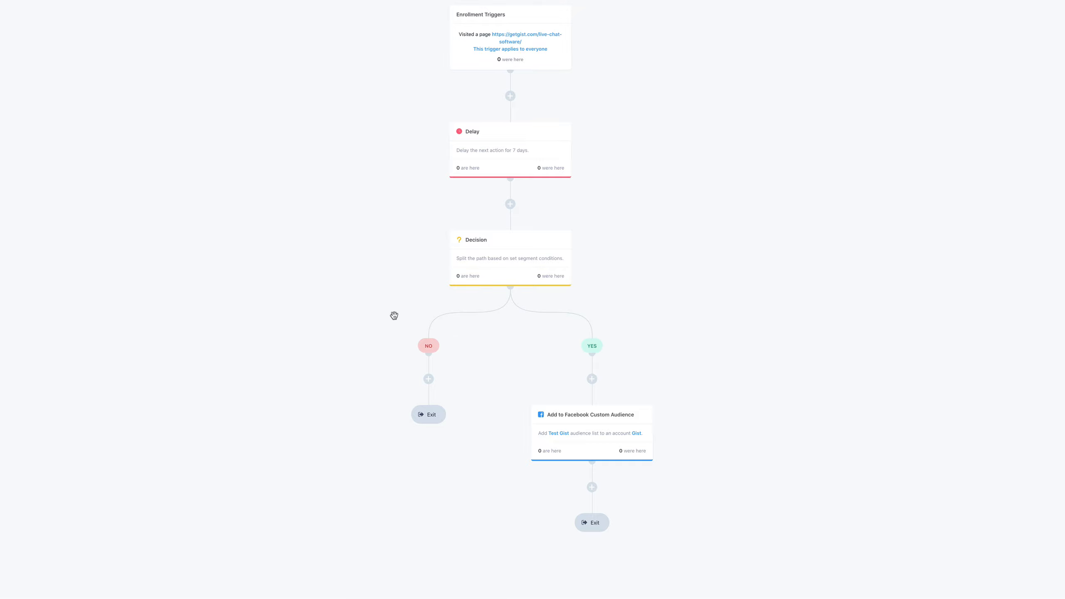
Step: Add a timed Delay block of 7 days on the decision's NO branch
left_click(429, 379)
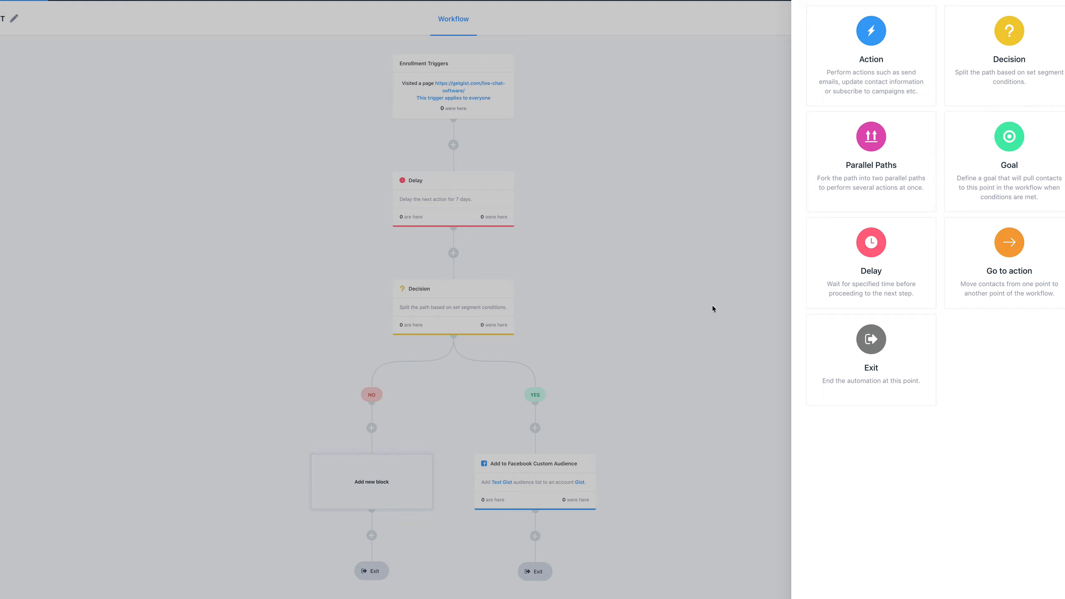
left_click(832, 257)
left_click(849, 43)
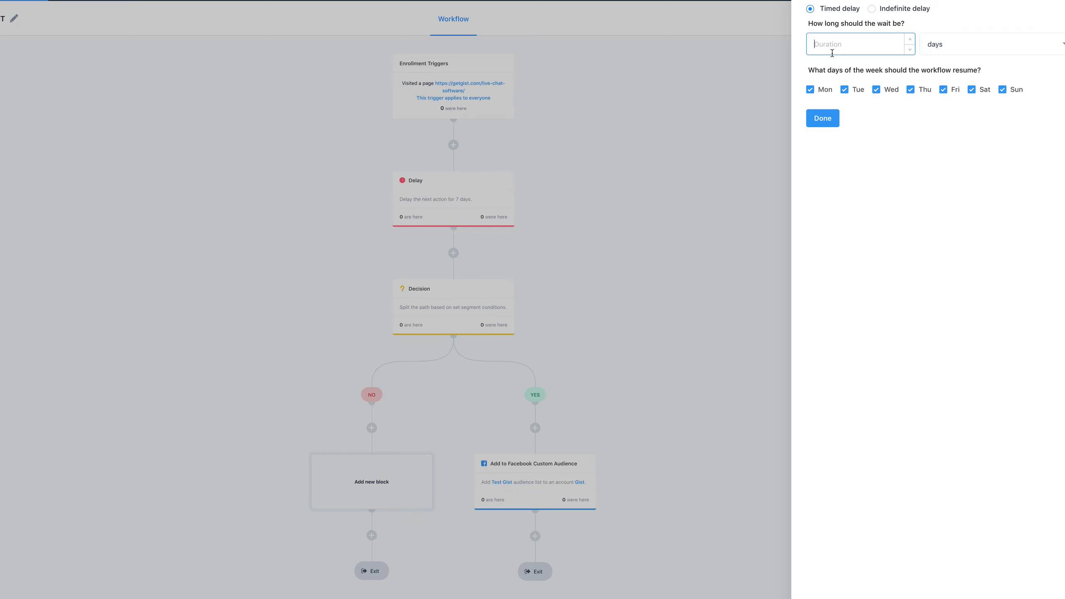
type("7")
left_click(822, 117)
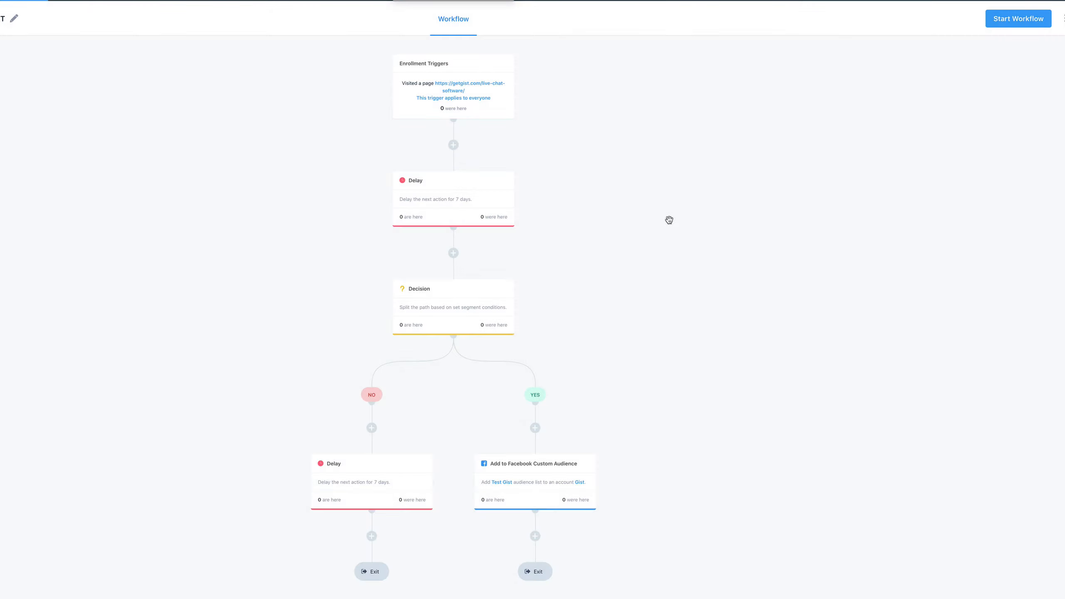
Step: Above the NO branch's delay, insert an "Add to Facebook Custom Audience" action with account Gist and audience list Test Gist 2
left_click(372, 428)
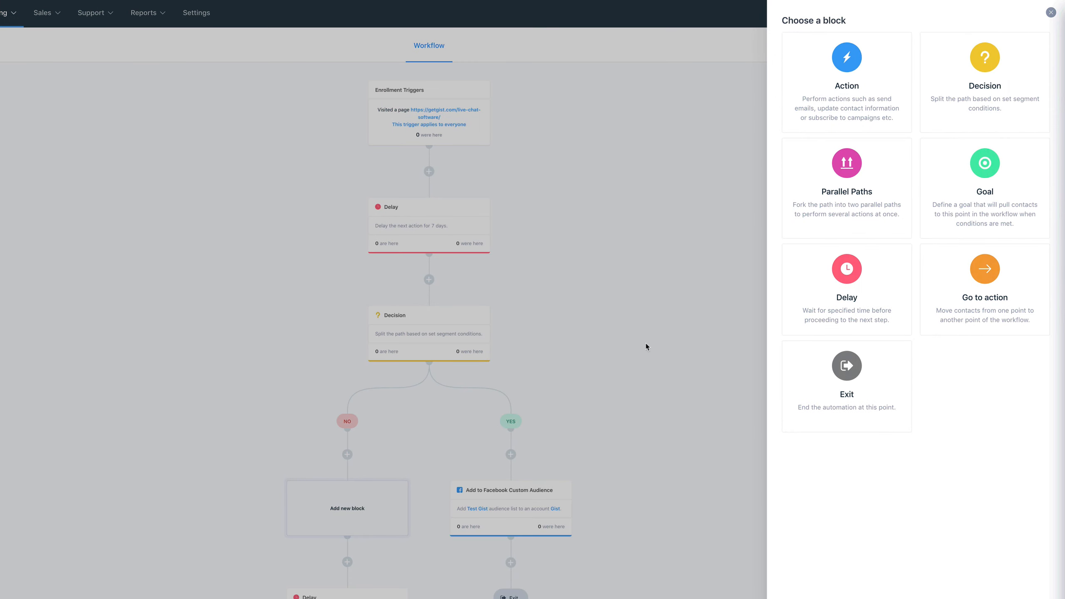
left_click(832, 86)
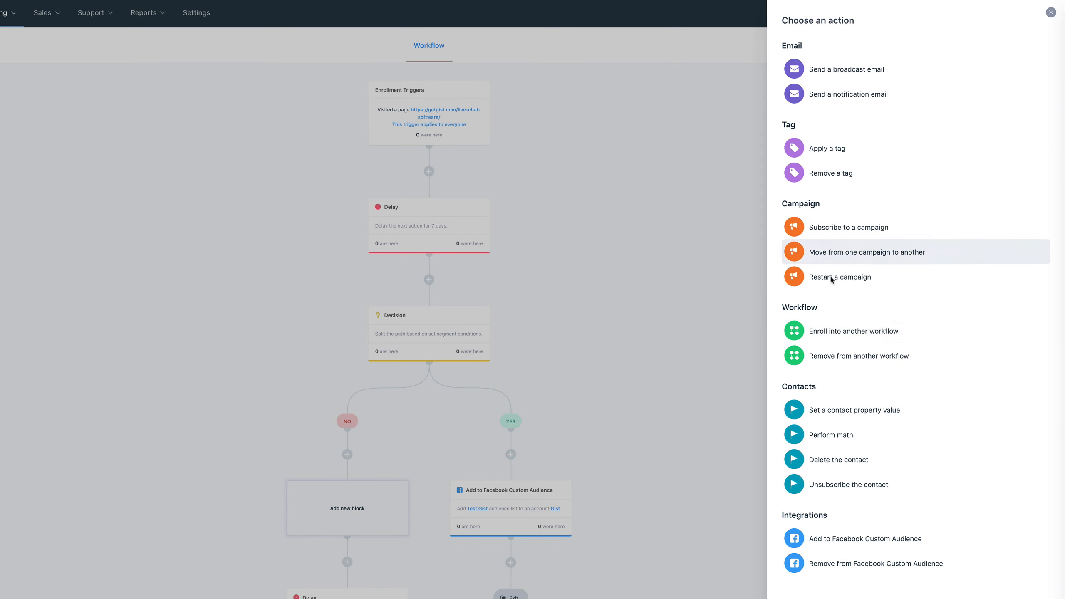
left_click(852, 539)
left_click(862, 78)
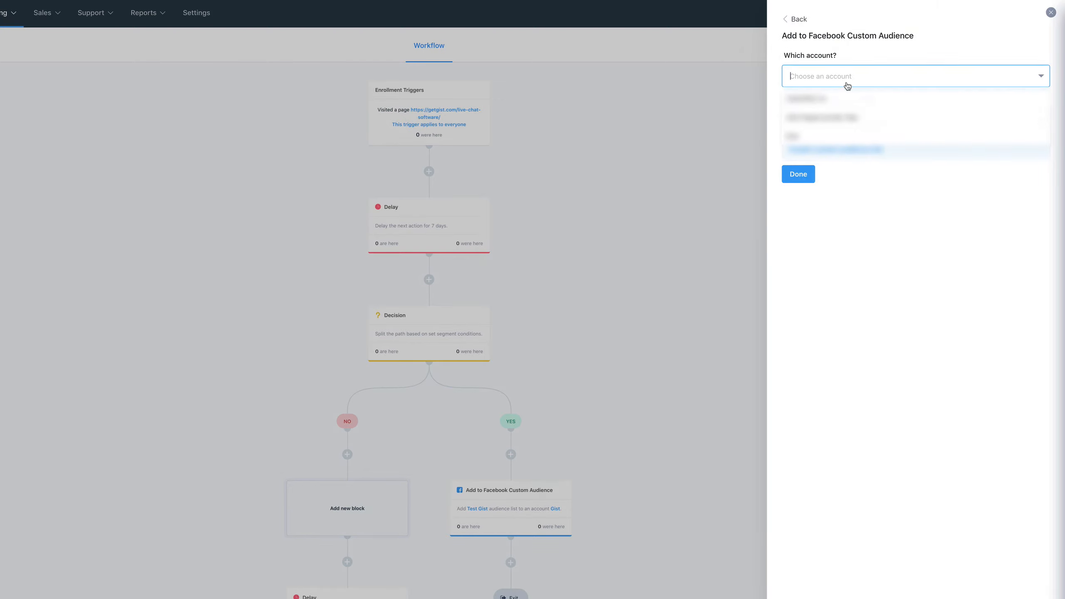
left_click(817, 140)
left_click(824, 124)
left_click(809, 164)
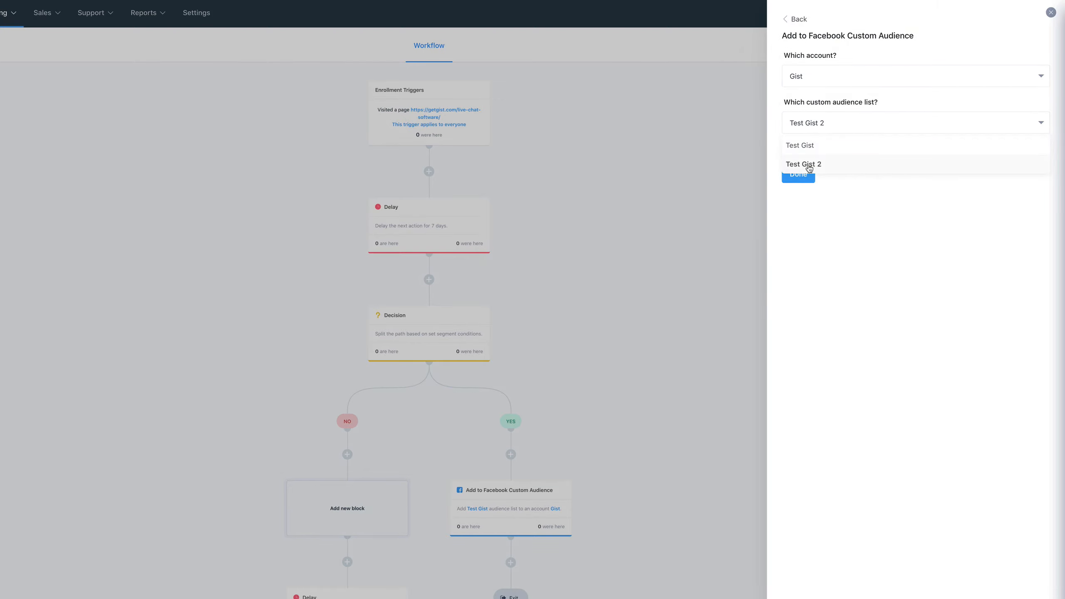
left_click(800, 174)
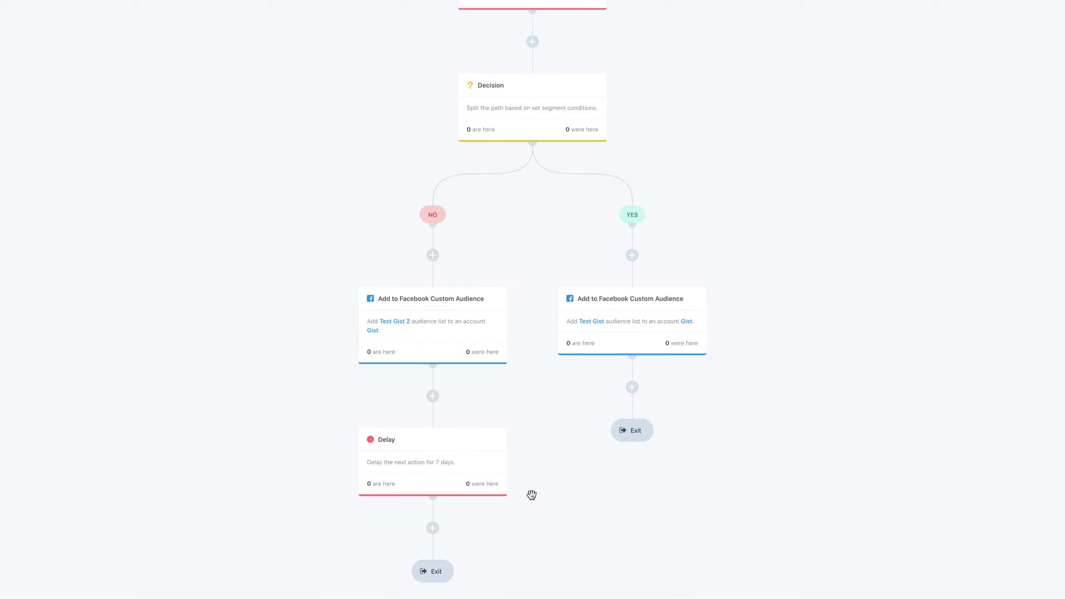
Step: Insert a Goal block below the NO branch's delay and name the goal "Watched Live Chat Feature Video"
left_click_drag(439, 531, 357, 595)
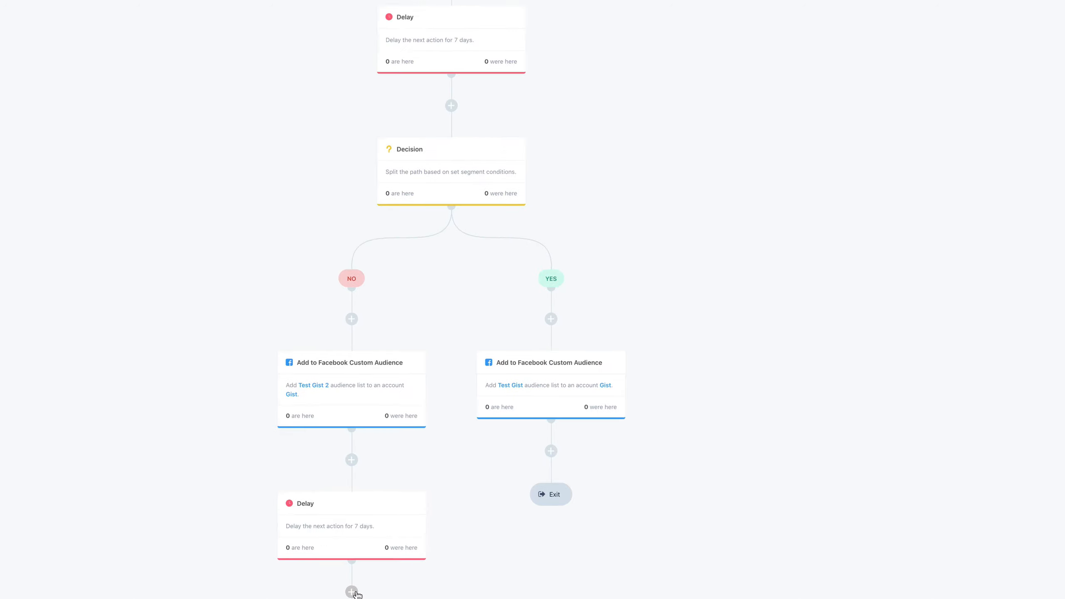
left_click(190, 598)
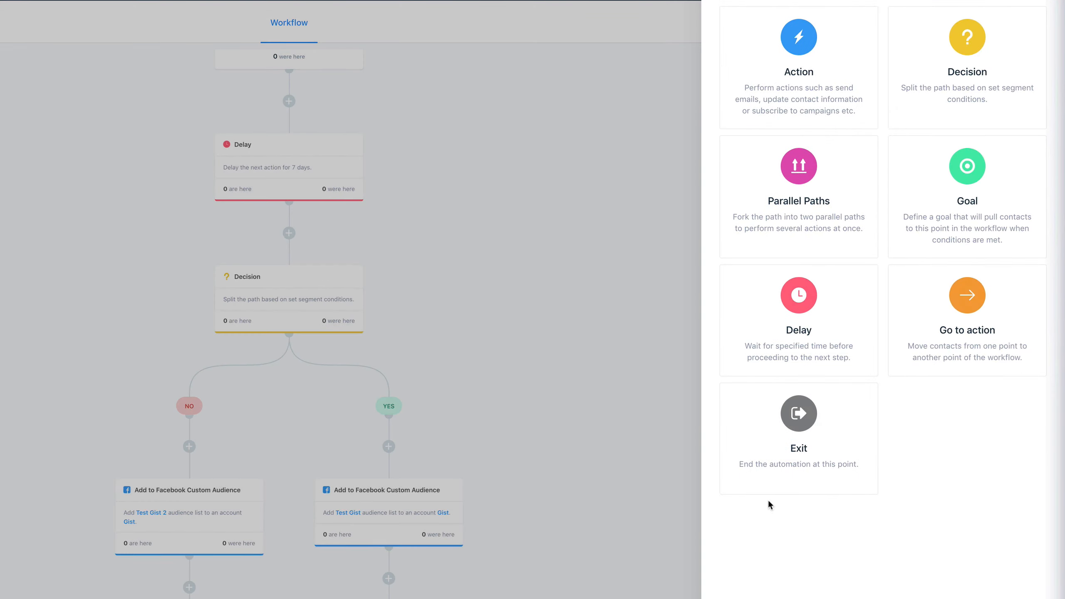
left_click(966, 244)
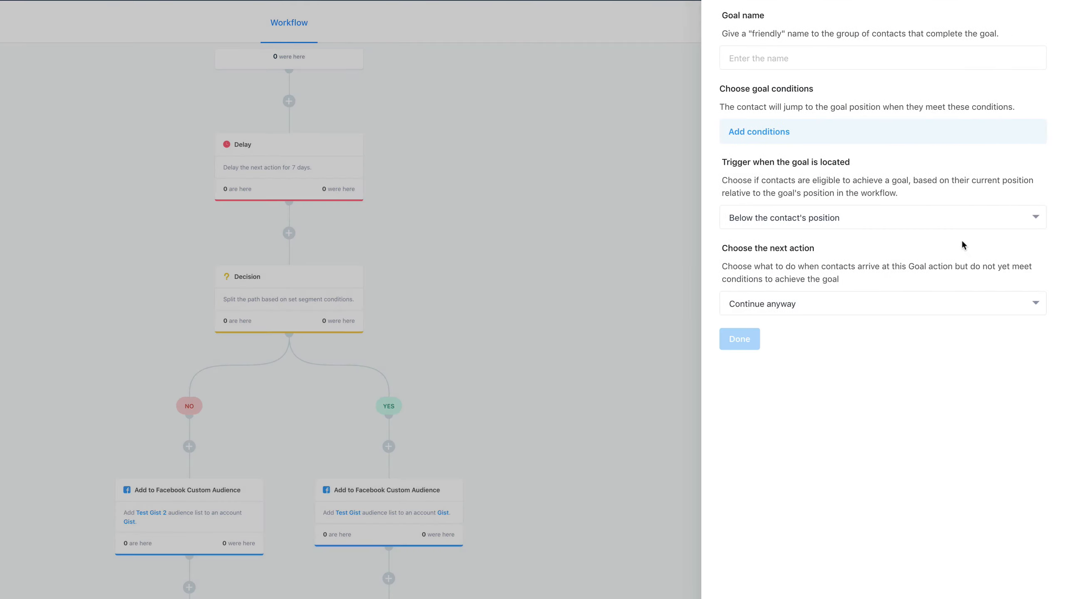
left_click(778, 61)
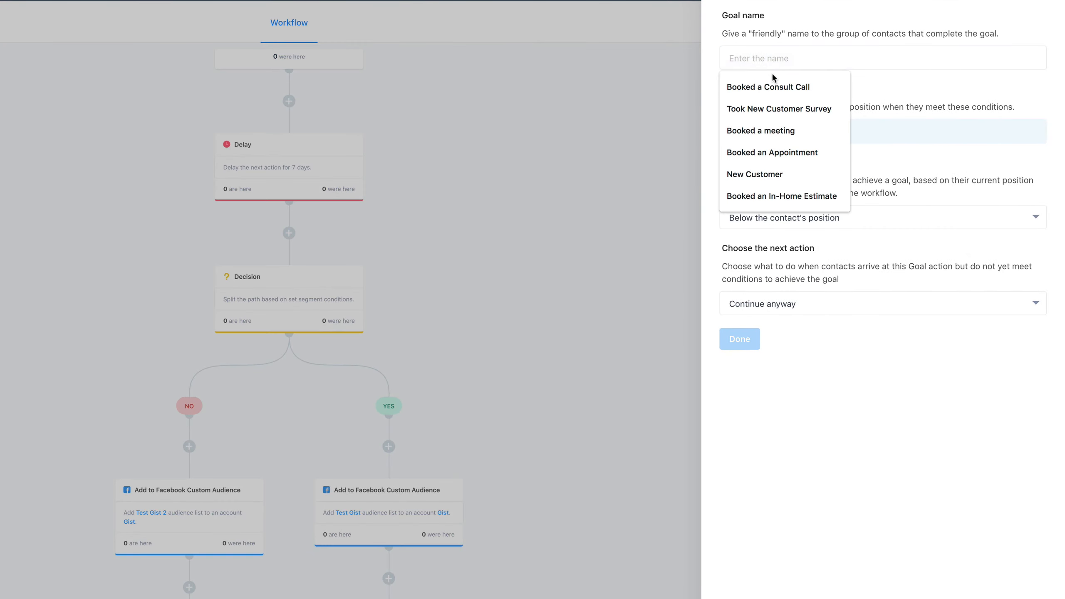
type("Wat")
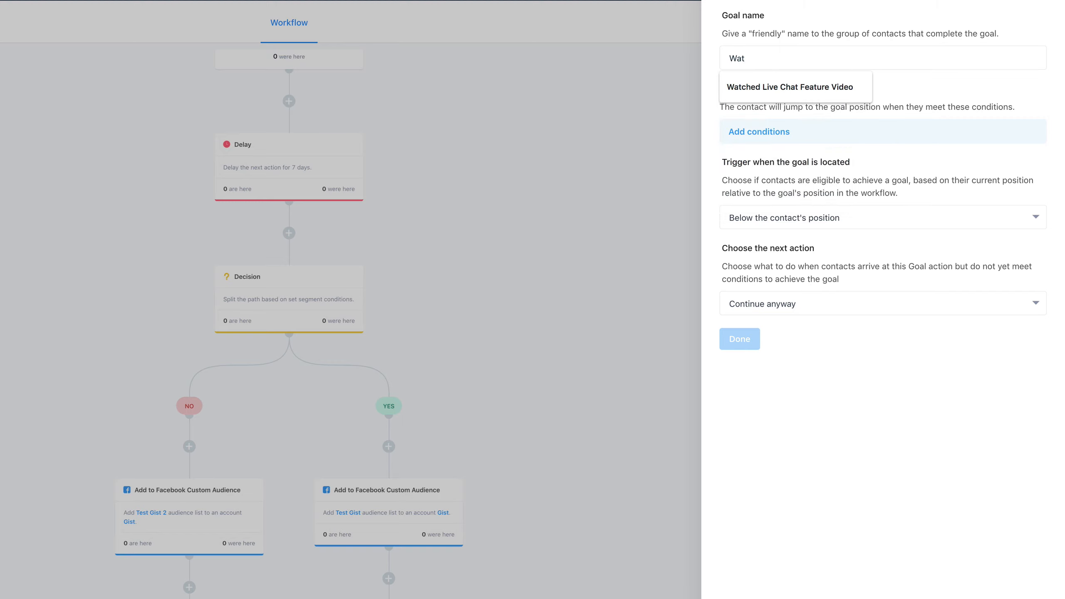
left_click(774, 88)
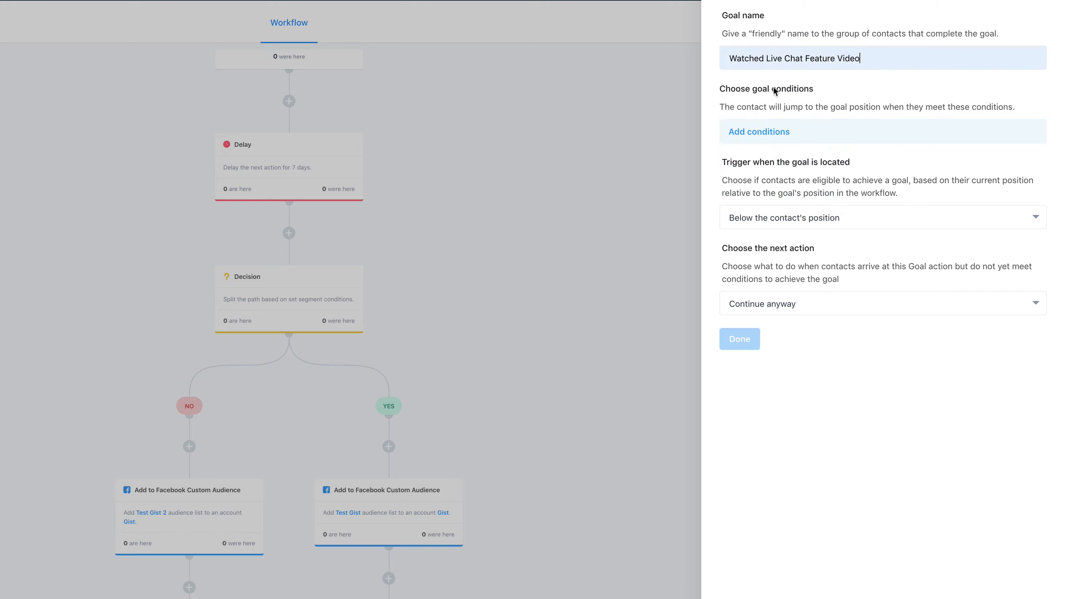
Step: Set the goal's condition to having performed the Watched Live Chat Feature Video event exactly 1 time within 7 days, and save the goal
left_click(768, 133)
left_click(595, 93)
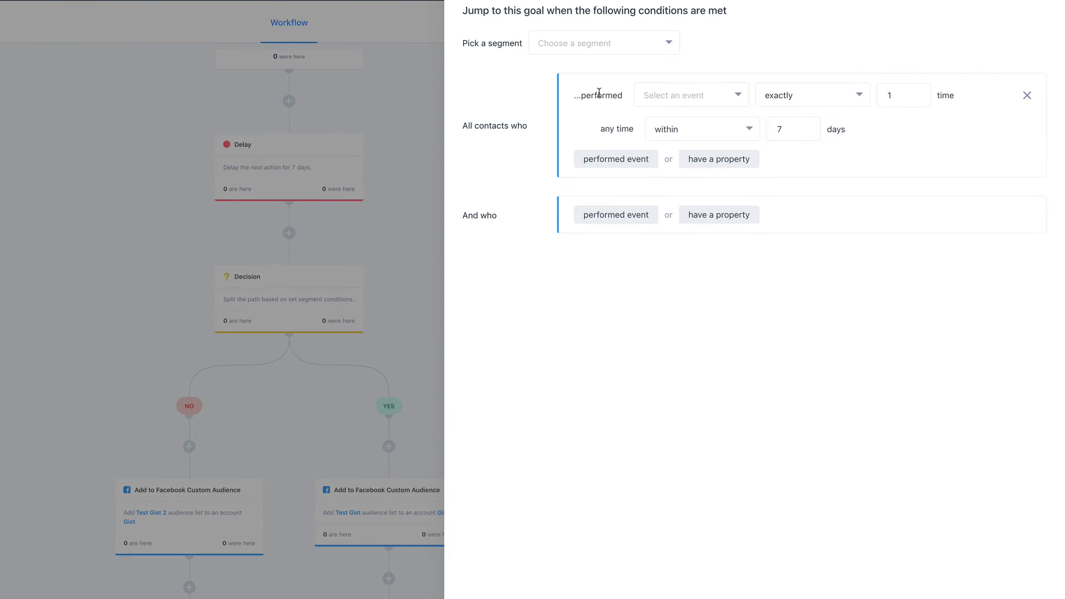
left_click(672, 104)
scroll(673, 364, "down", 10)
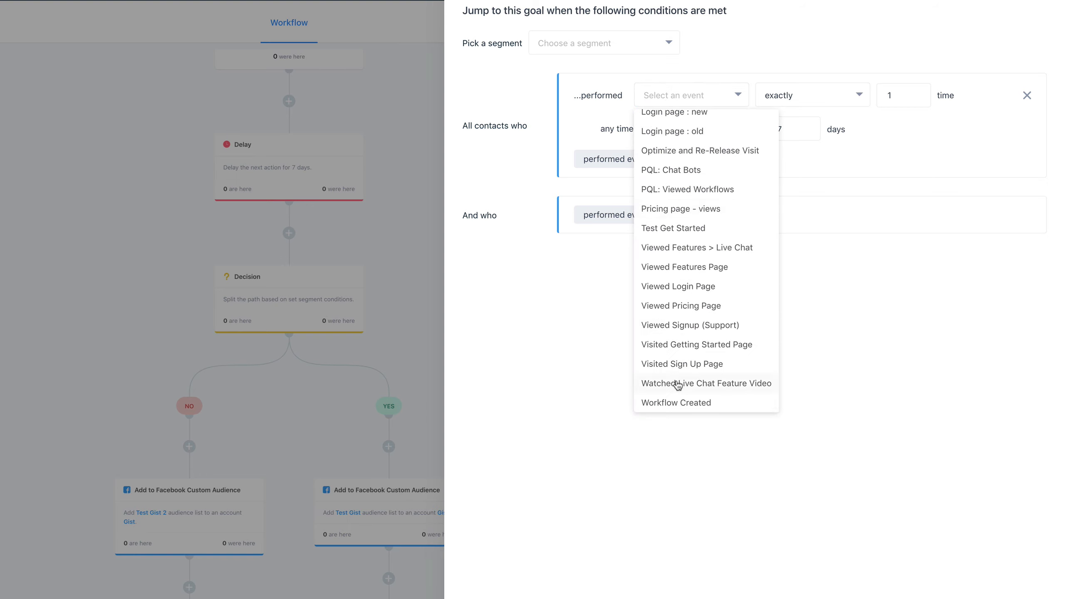
left_click(678, 384)
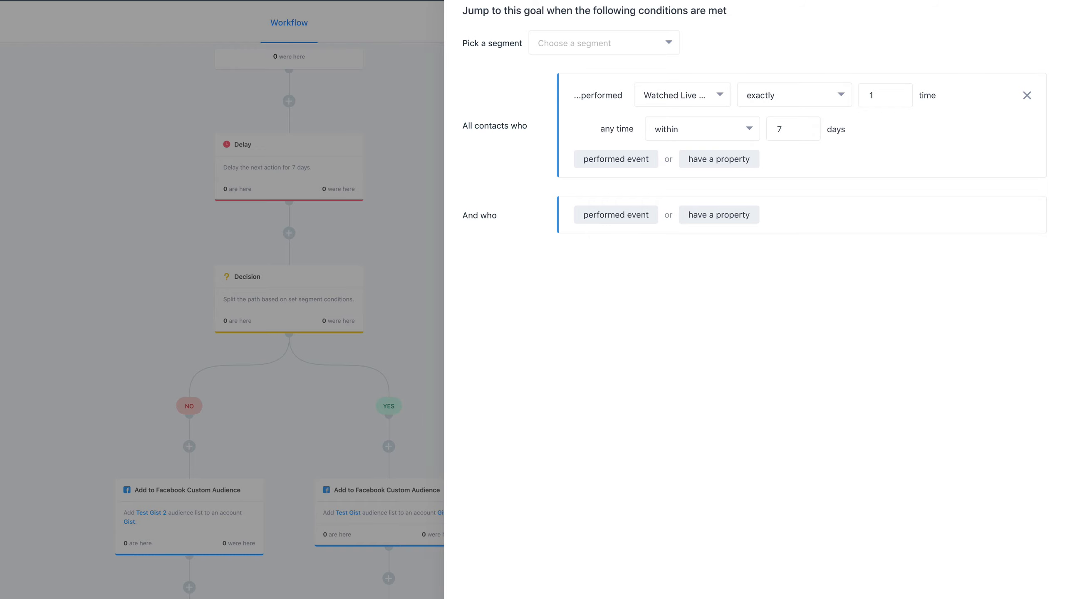
left_click(488, 596)
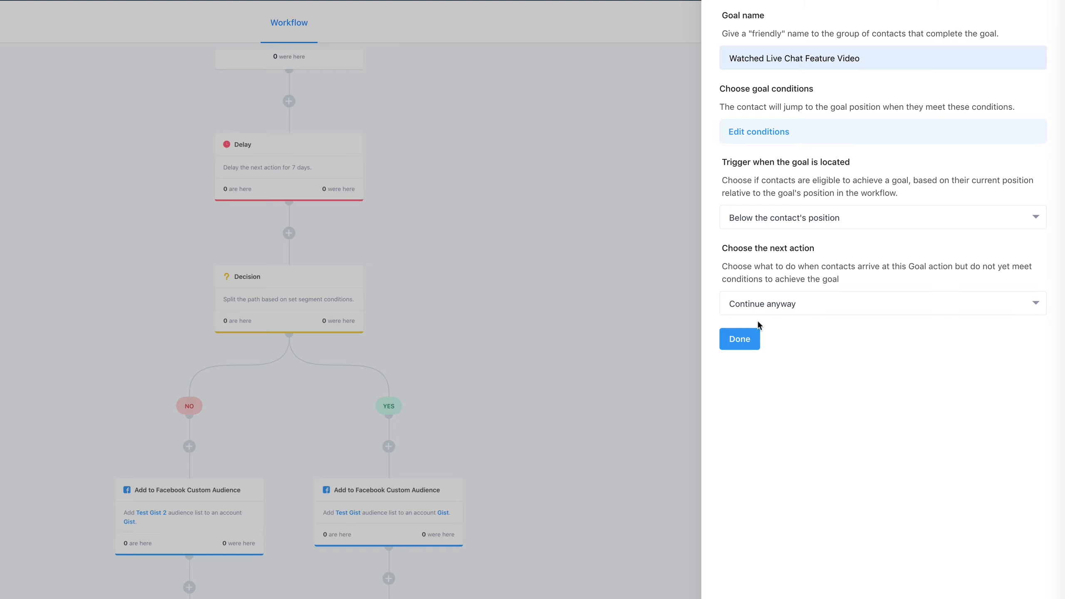
left_click(746, 347)
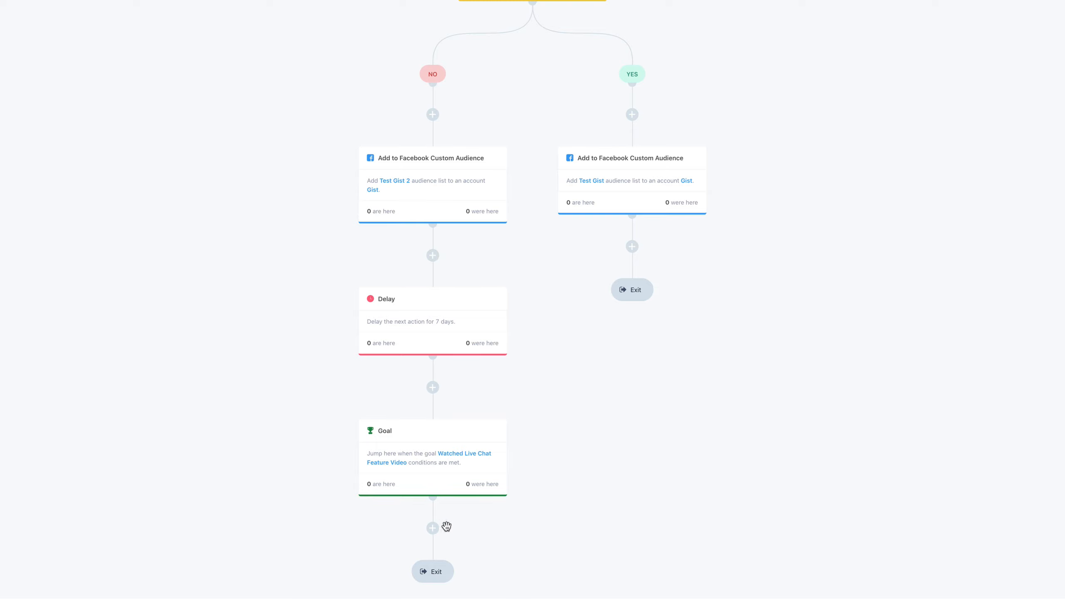
Step: Below the Goal block, add a "Remove from Facebook Custom Audience" action with account Gist and audience list Test Gist 2
left_click(434, 531)
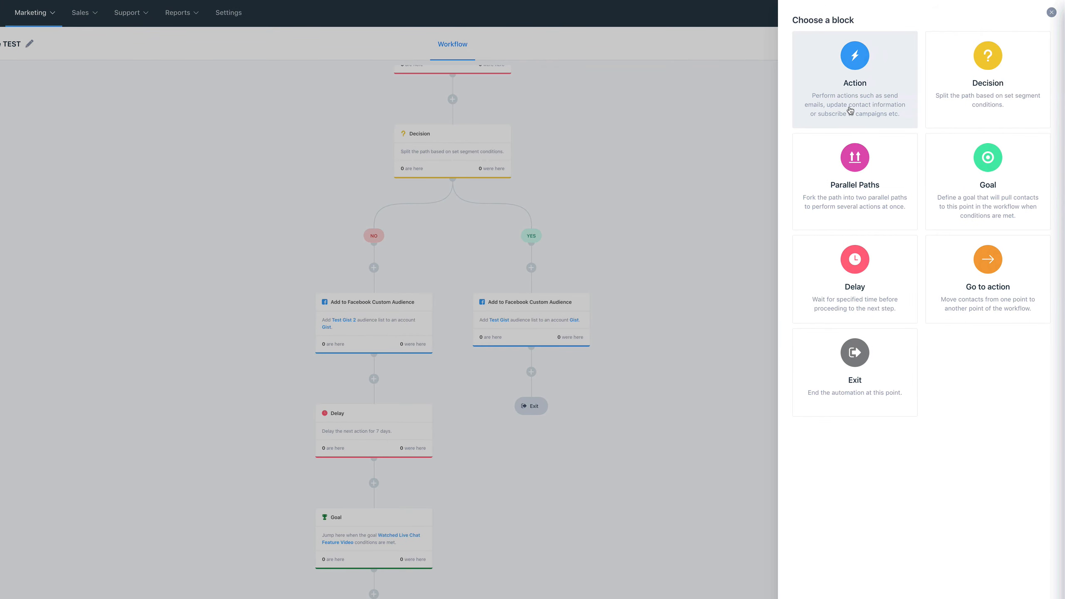
left_click(850, 110)
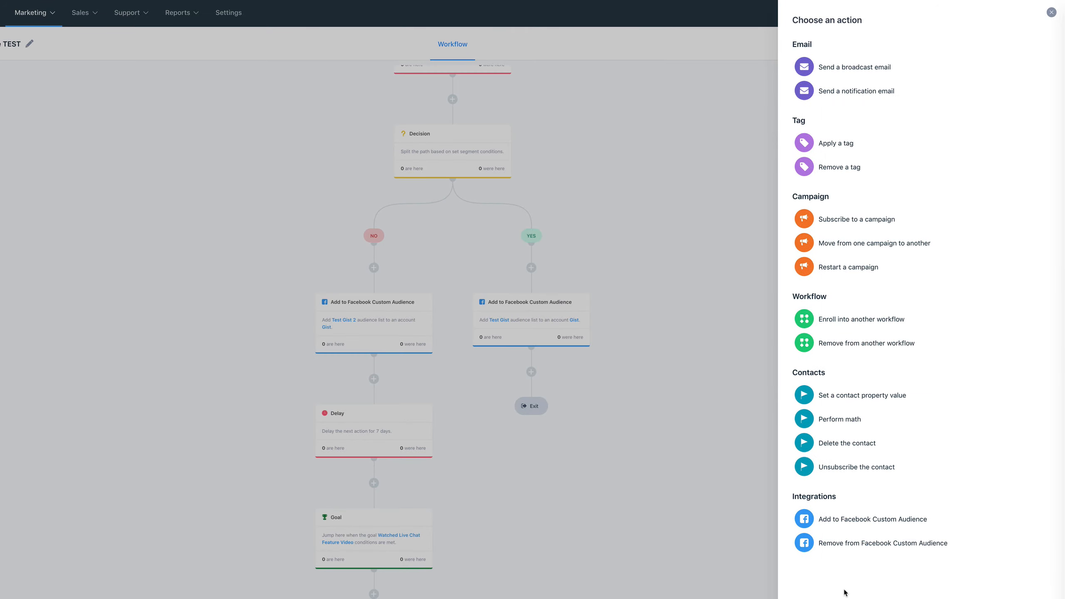
left_click(869, 544)
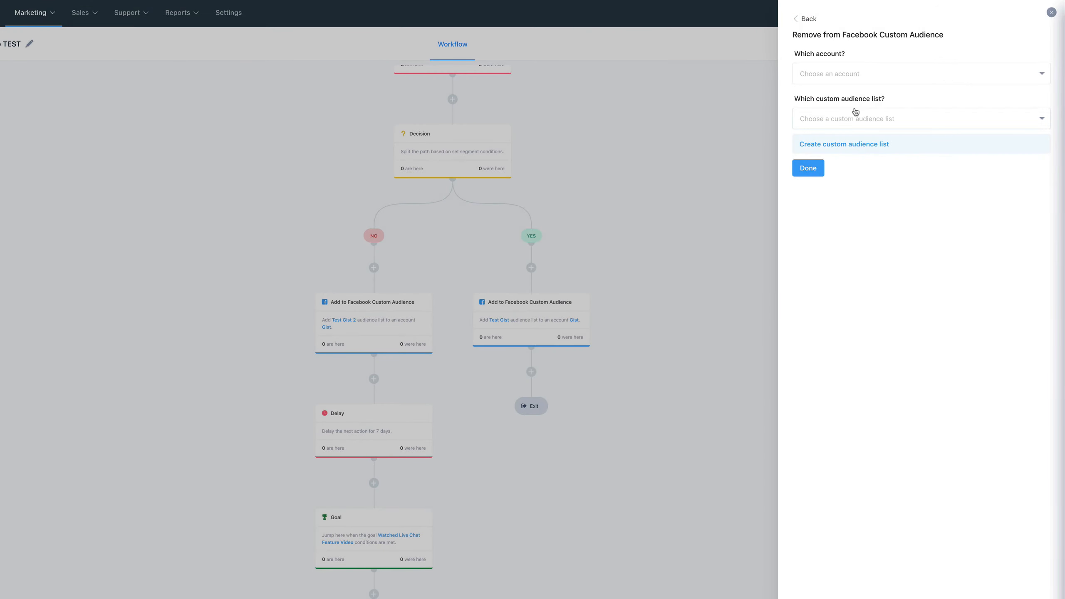
left_click(852, 80)
left_click(834, 134)
left_click(840, 127)
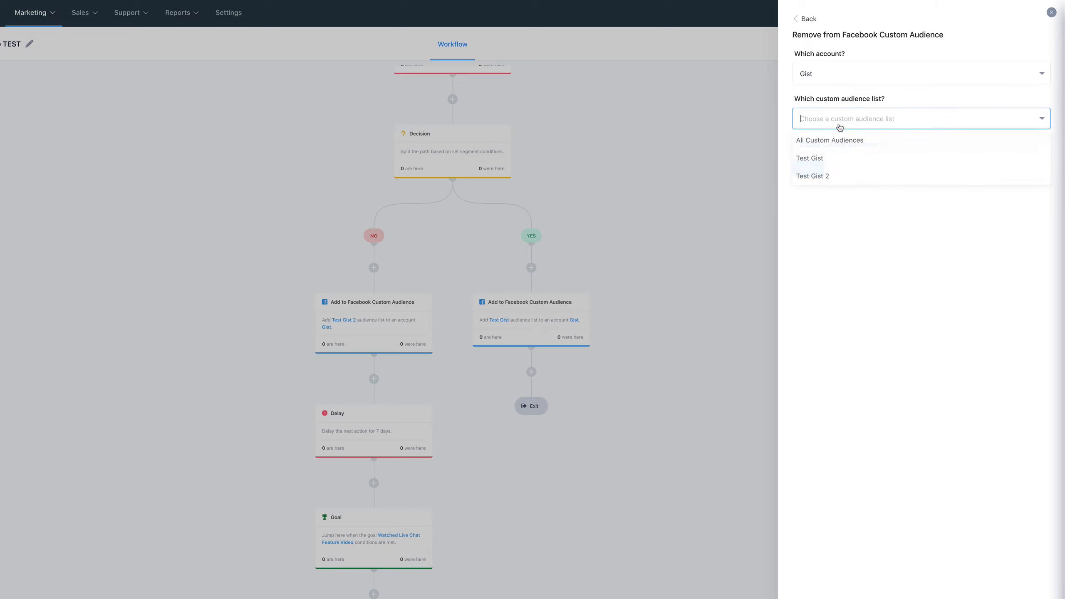
left_click(816, 176)
left_click(816, 168)
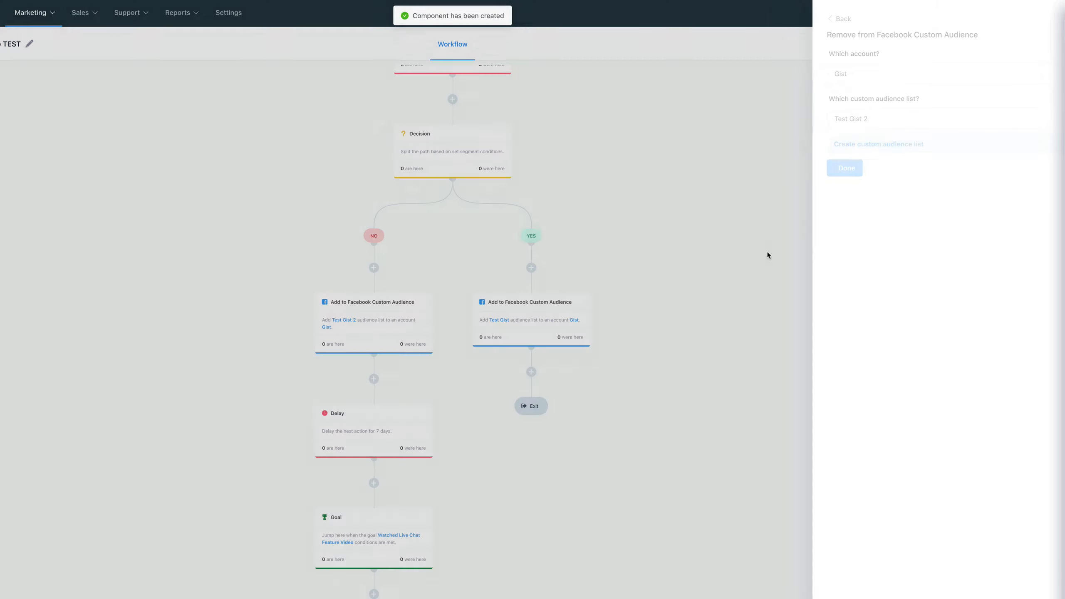
Step: Below the NO branch's remove action, add an "Add to Facebook Custom Audience" action with account Gist and audience list Test Gist
scroll(431, 471, "down", 3)
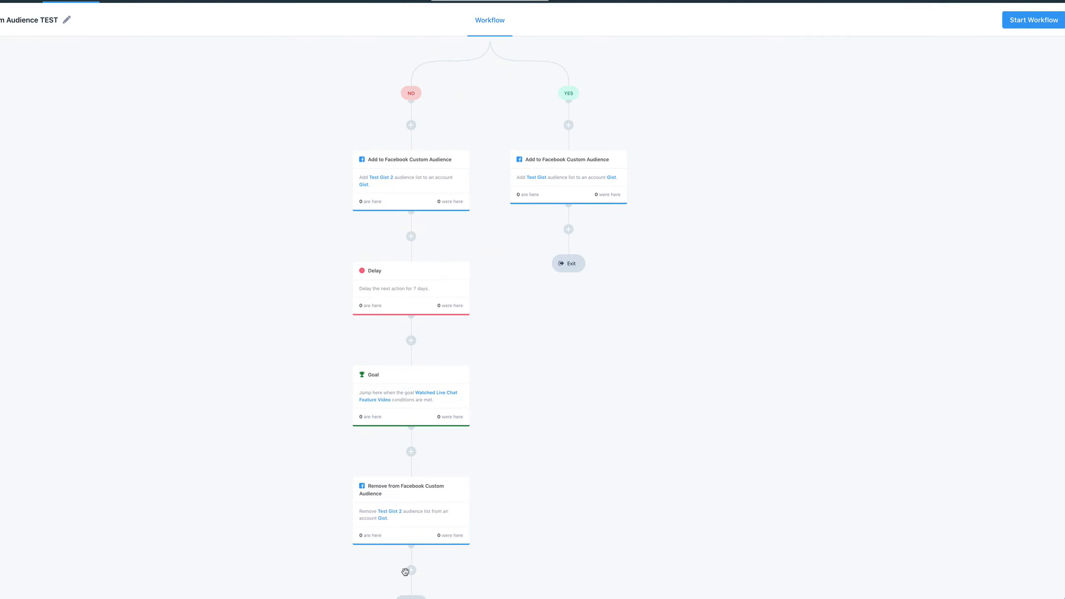
left_click(407, 570)
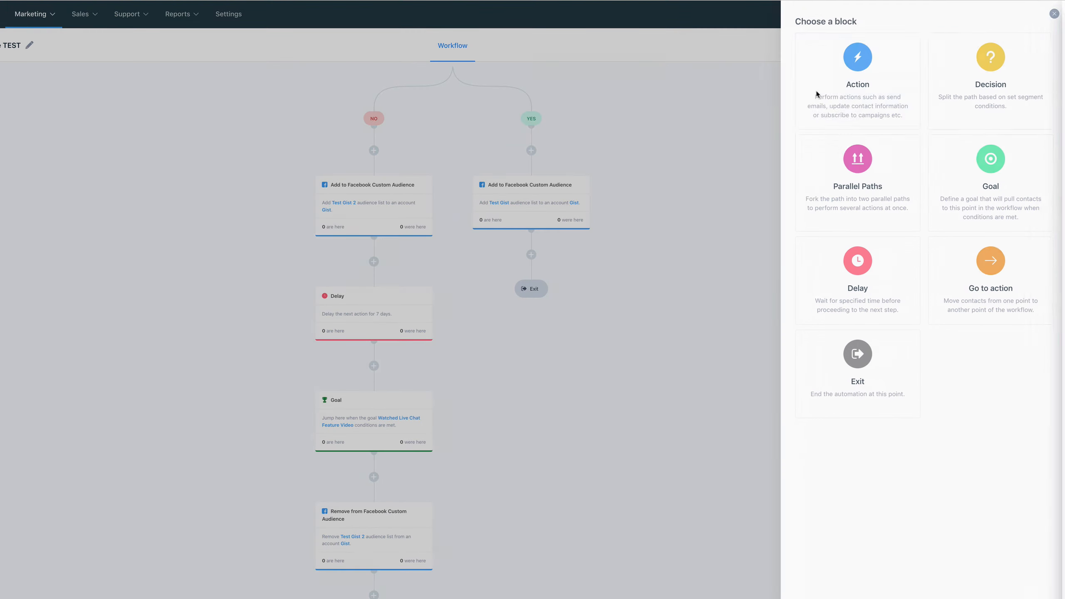
left_click(816, 94)
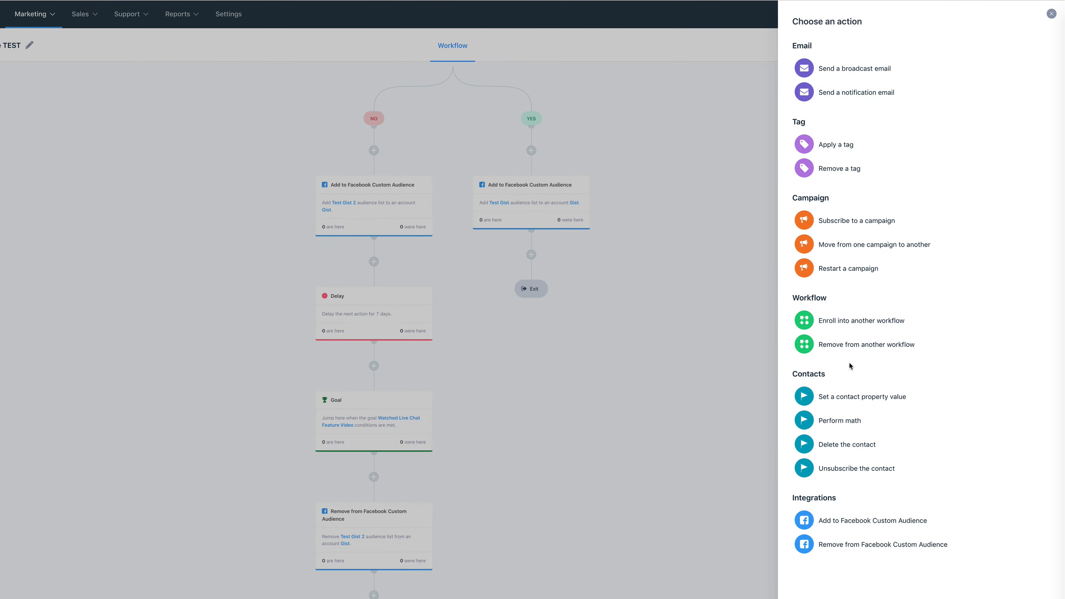
left_click(865, 521)
left_click(814, 82)
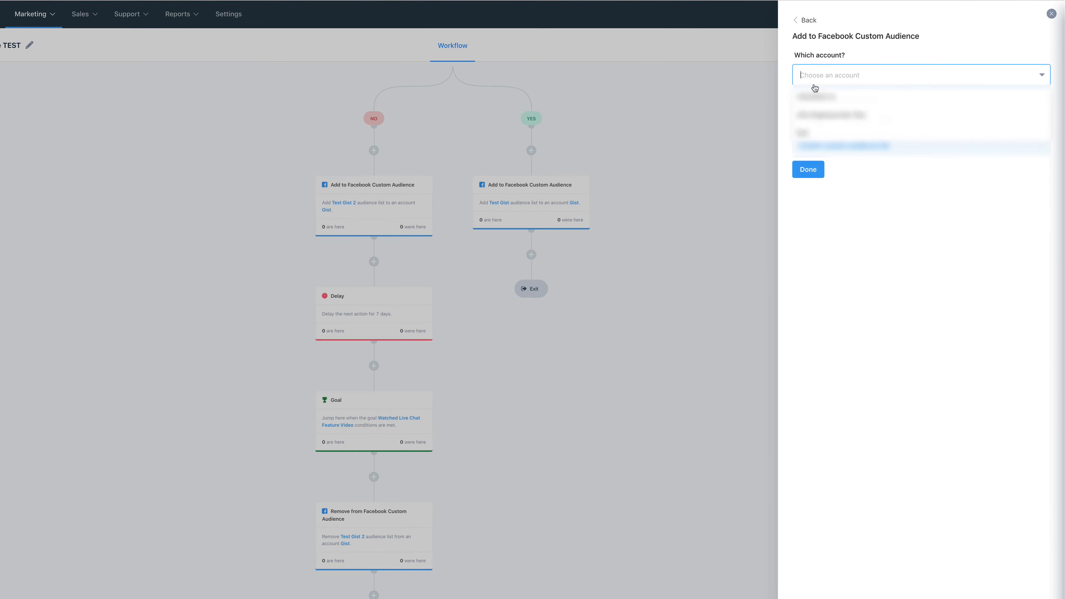
left_click(810, 134)
left_click(828, 122)
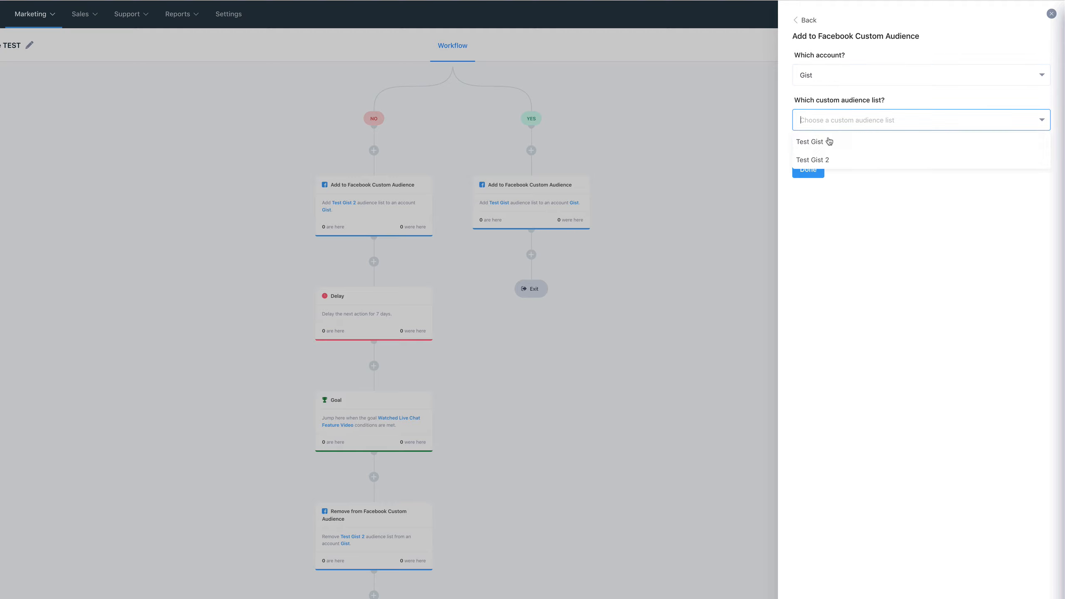
left_click(830, 142)
left_click(810, 173)
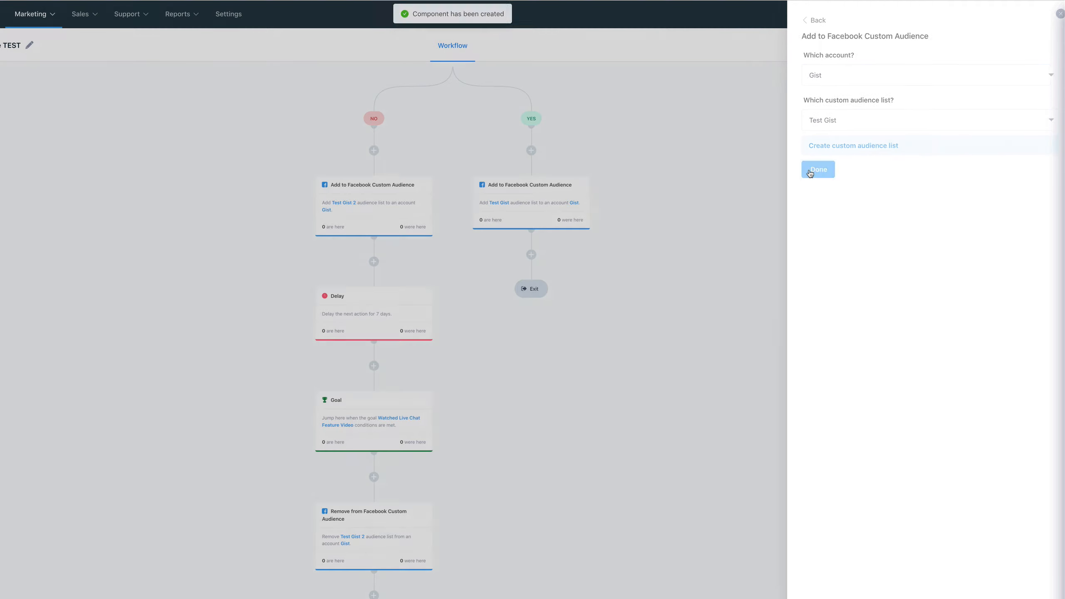
Step: Review the workflow's blocks from the enrollment trigger through the decision and down the whole NO branch
scroll(483, 397, "down", 3)
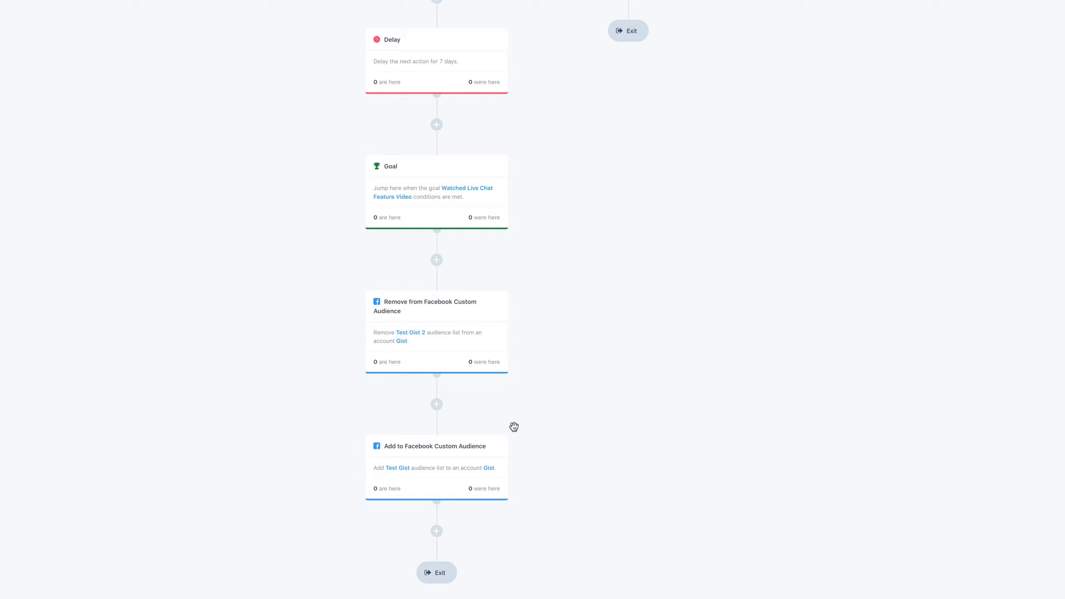
scroll(314, 106, "up", 8)
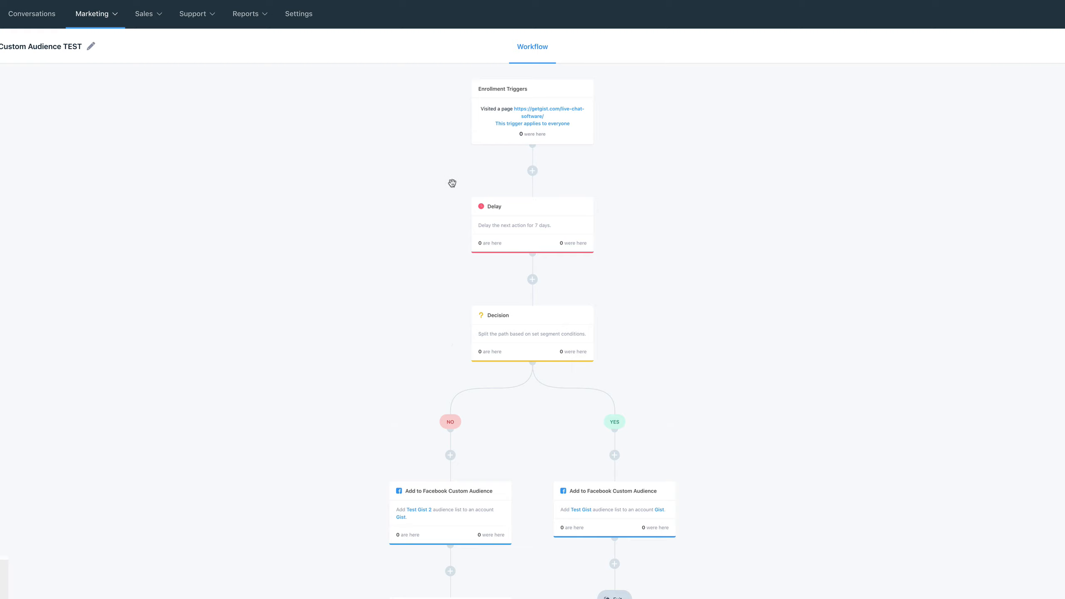
scroll(452, 184, "down", 3)
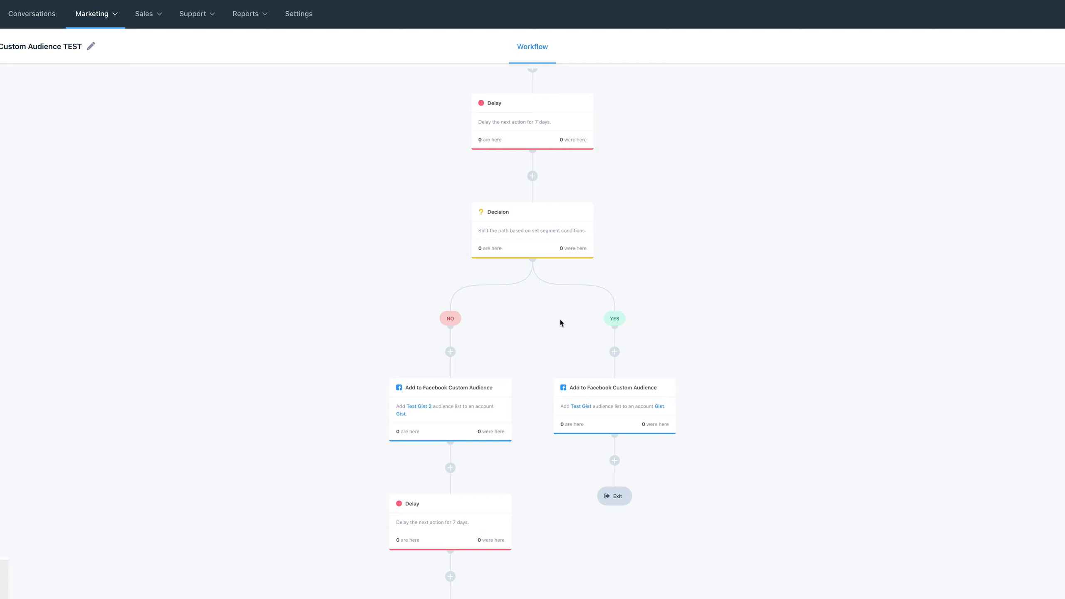
scroll(554, 343, "down", 2)
scroll(549, 346, "down", 1)
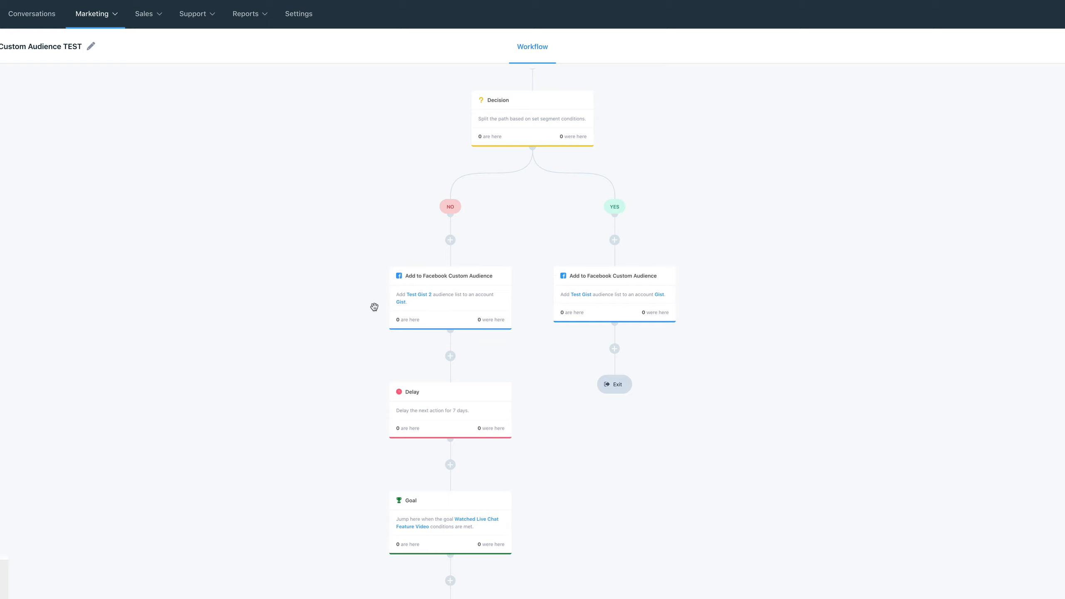
scroll(392, 342, "down", 3)
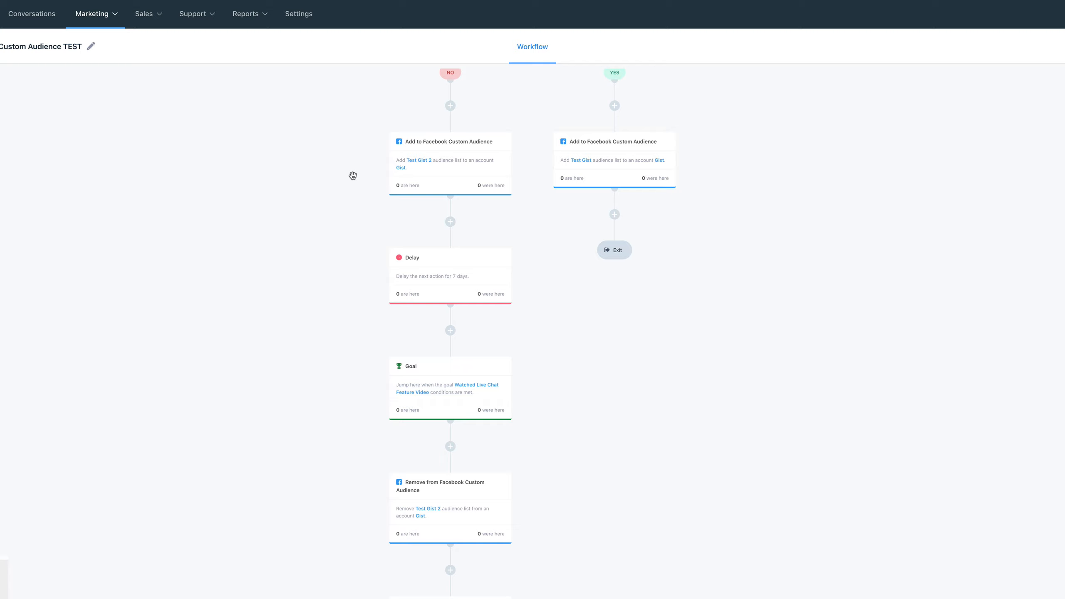
scroll(364, 343, "down", 2)
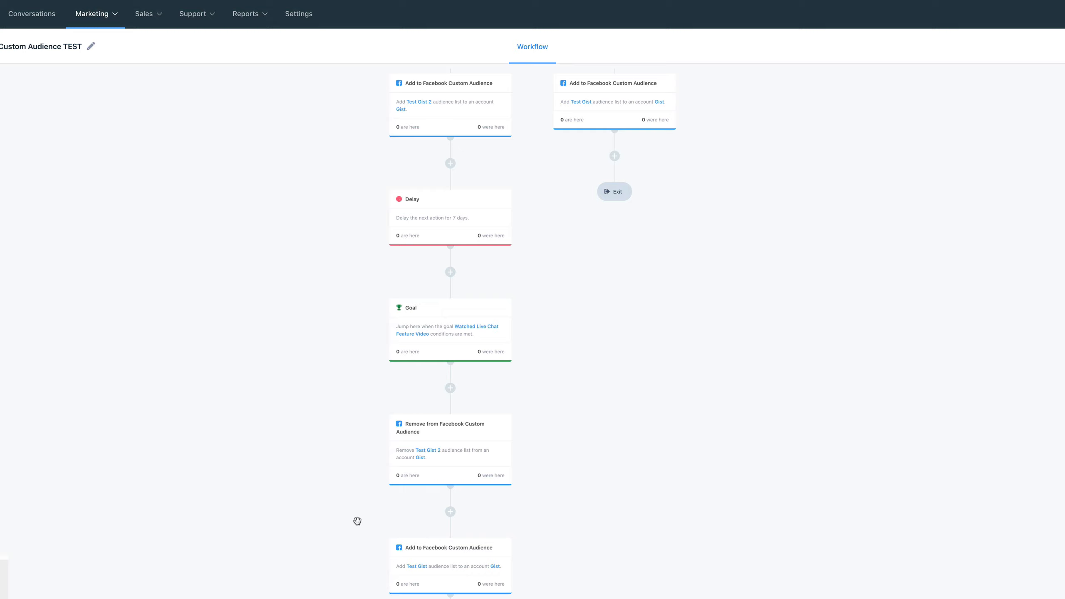
Step: Insert a Decision block below the YES branch's Facebook audience action, with the property condition Stripe free trial active set to true
scroll(578, 279, "up", 5)
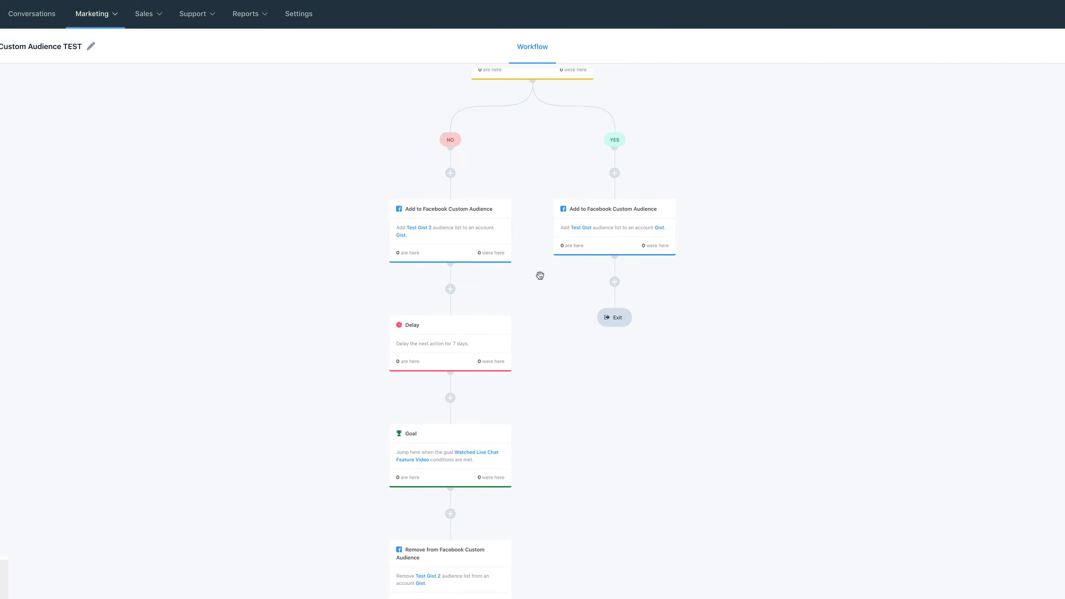
left_click(615, 282)
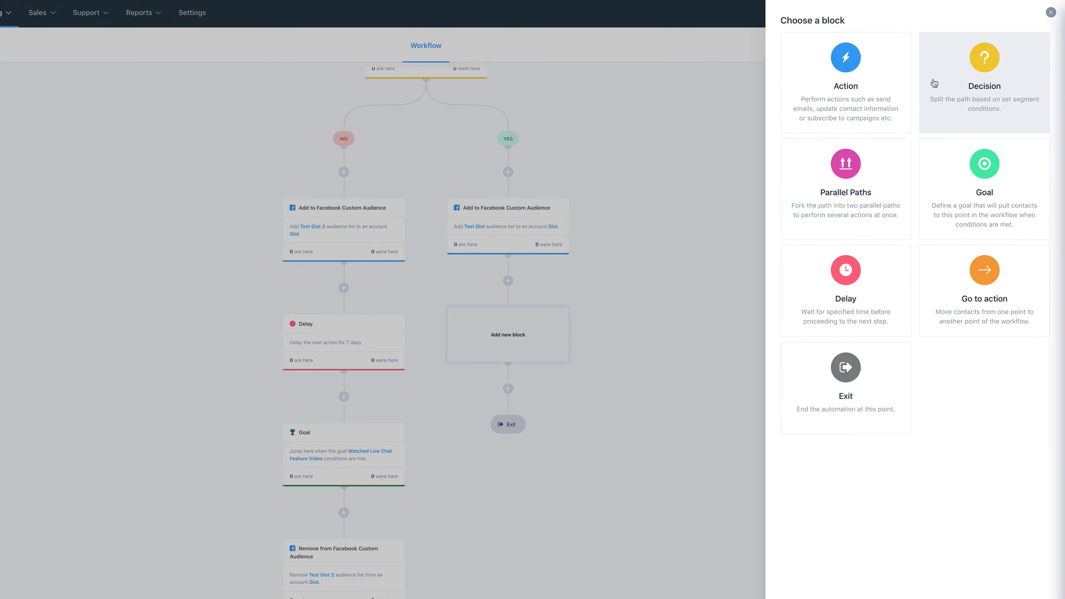
left_click(950, 90)
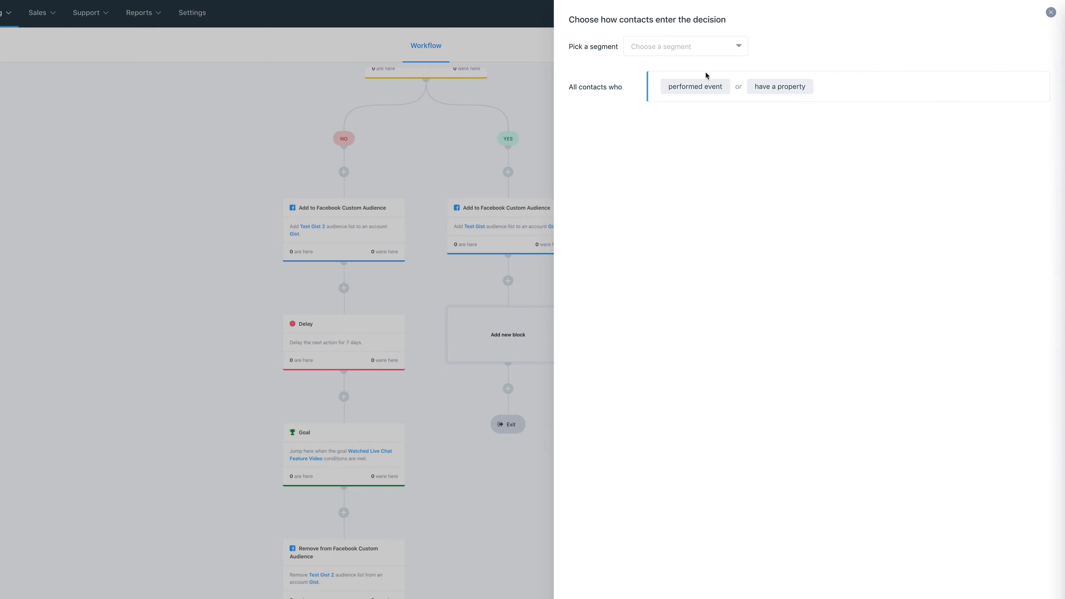
left_click(704, 86)
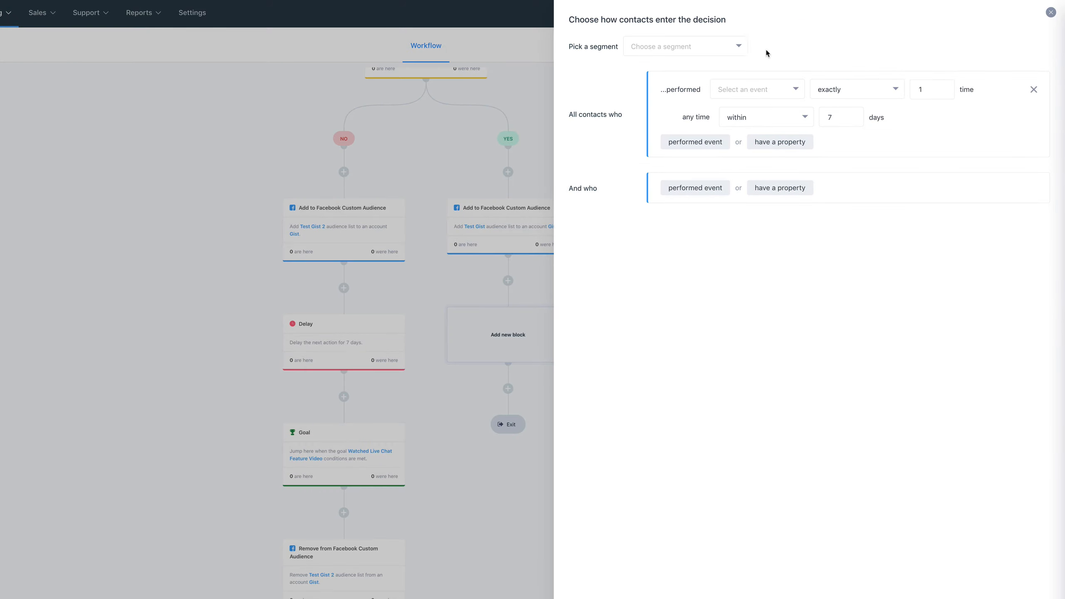
left_click(1034, 90)
left_click(794, 89)
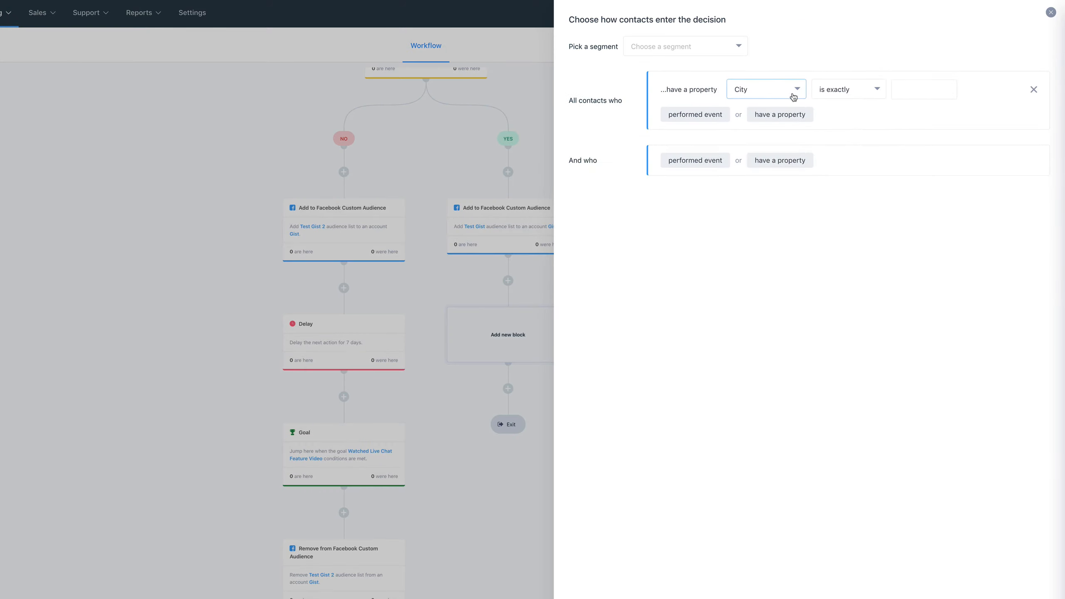
left_click(770, 92)
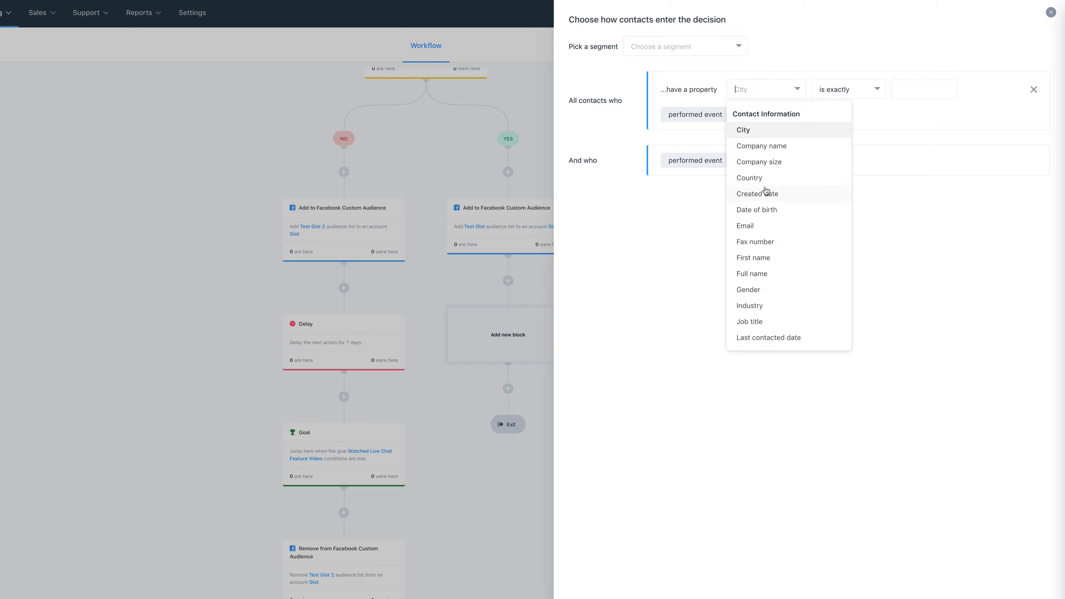
type("tria")
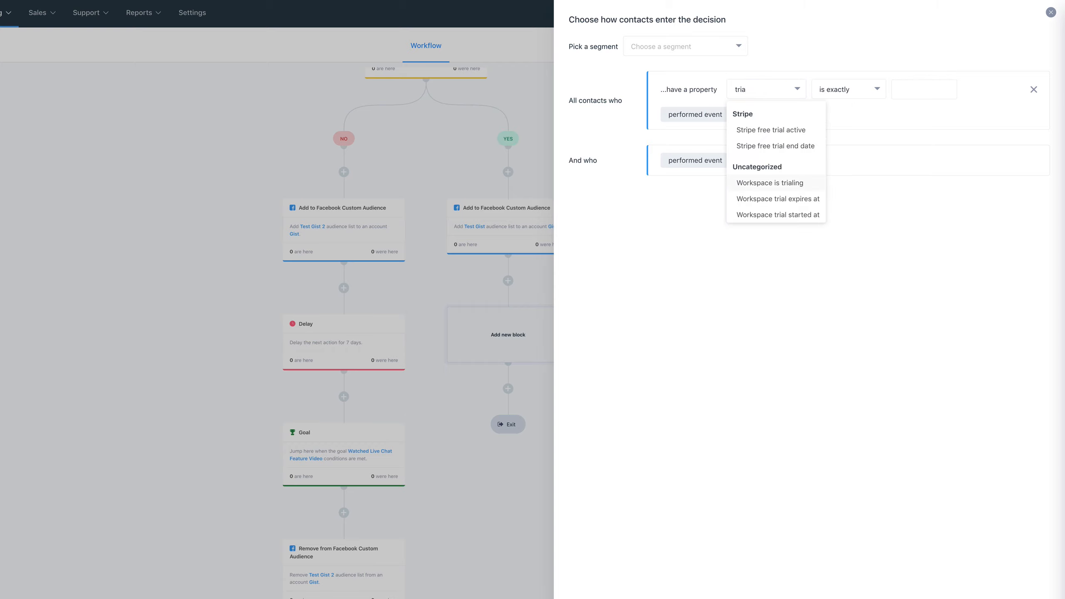
left_click(770, 131)
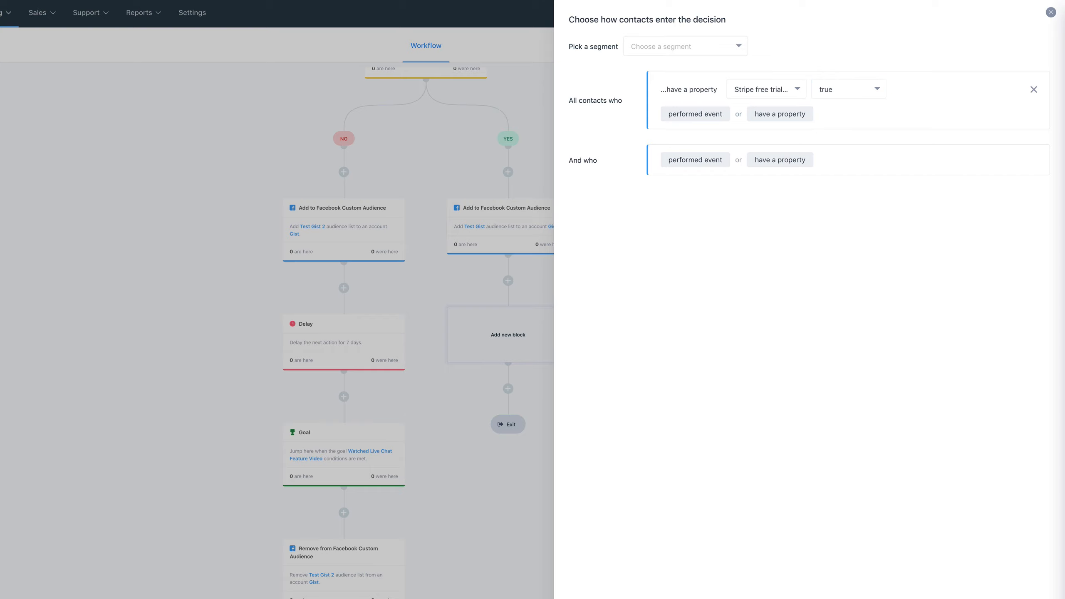
left_click(581, 594)
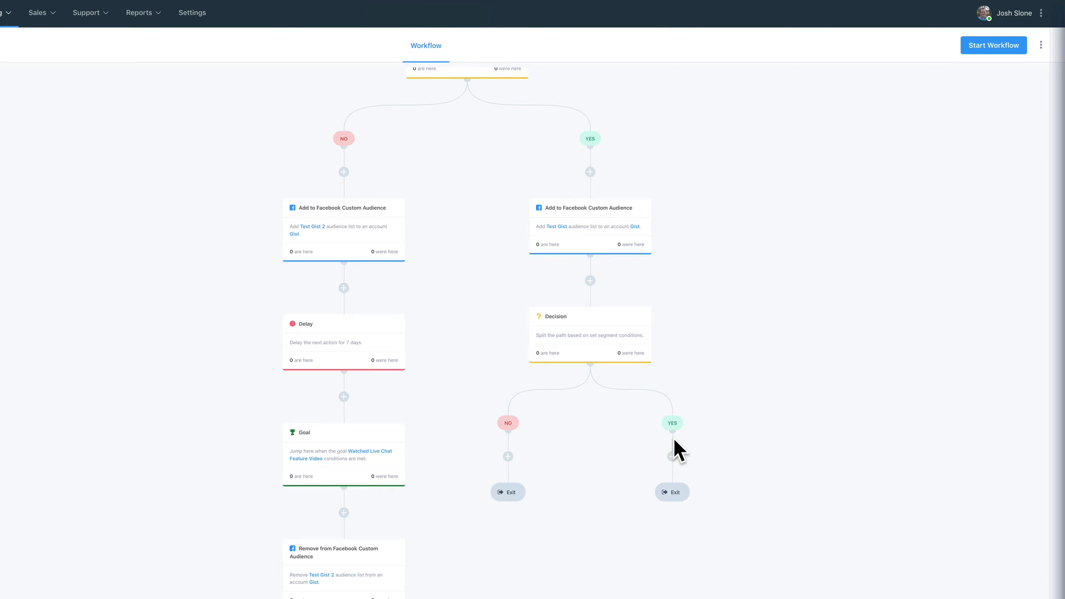
Step: On the free-trial decision's YES branch, add a "Remove from Facebook Custom Audience" action with account Gist and audience list Test Gist
left_click(673, 456)
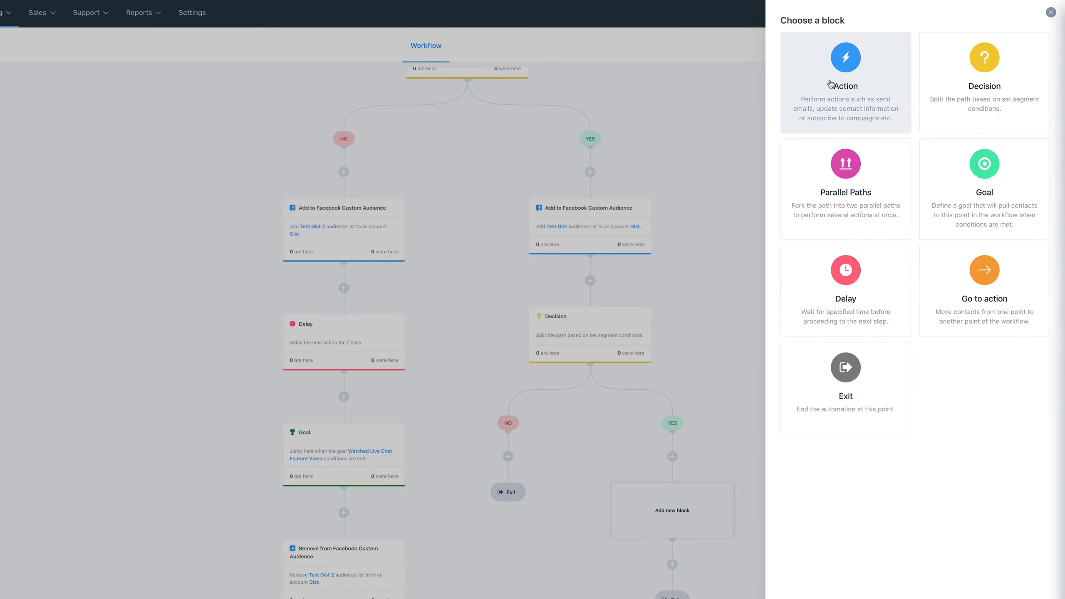
left_click(829, 86)
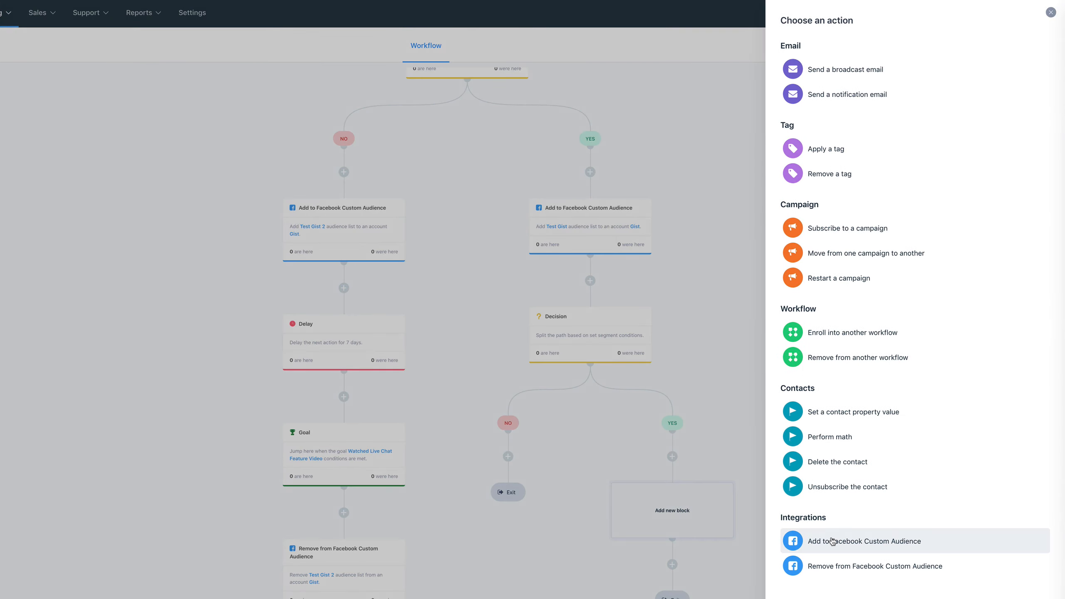
left_click(842, 571)
left_click(793, 80)
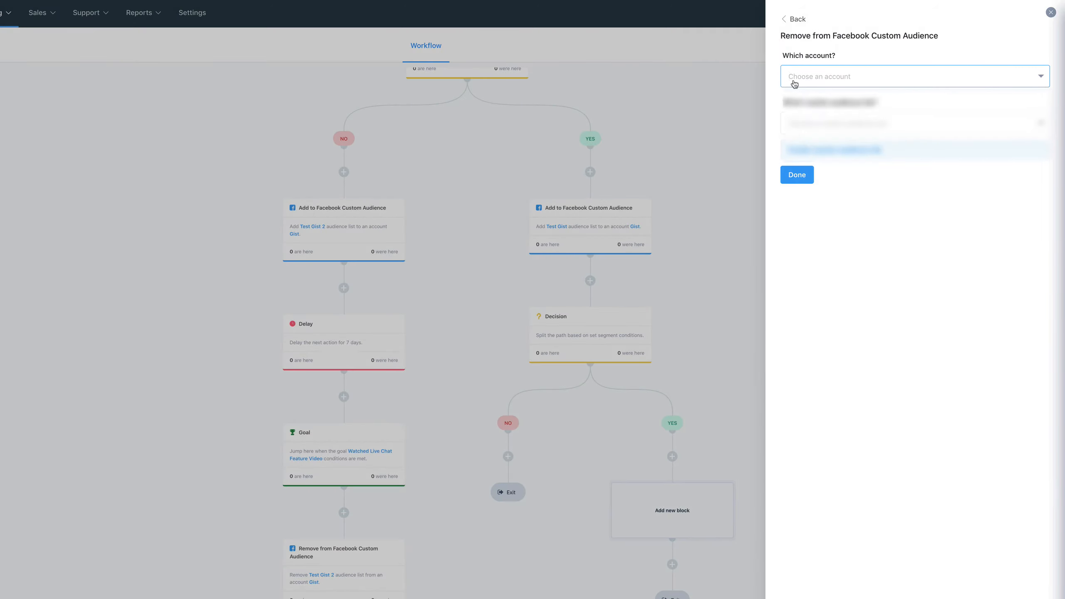
left_click(799, 136)
left_click(812, 128)
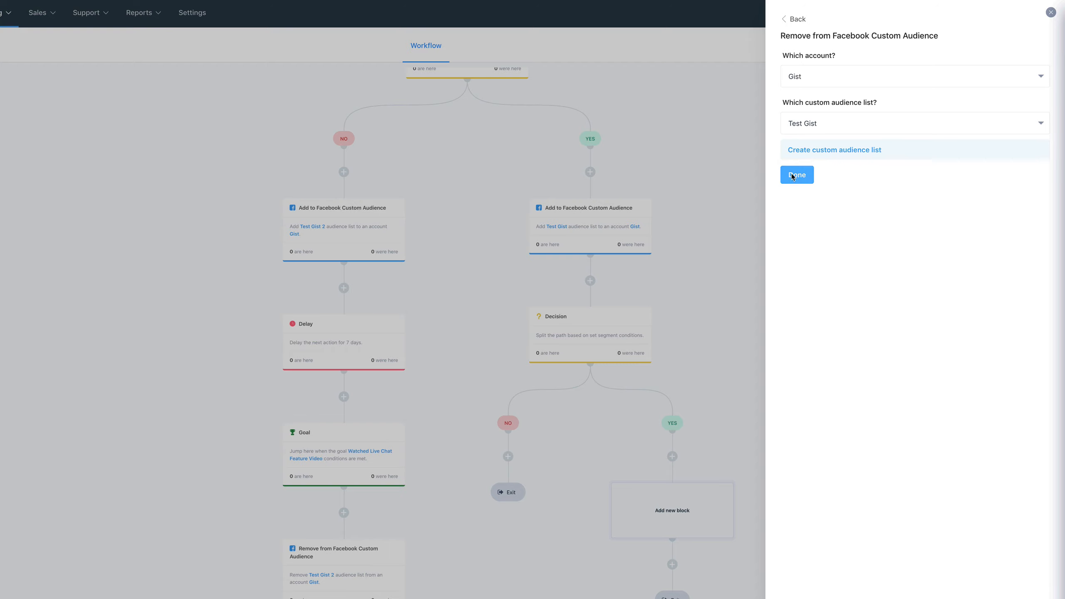
left_click(796, 174)
scroll(732, 351, "down", 3)
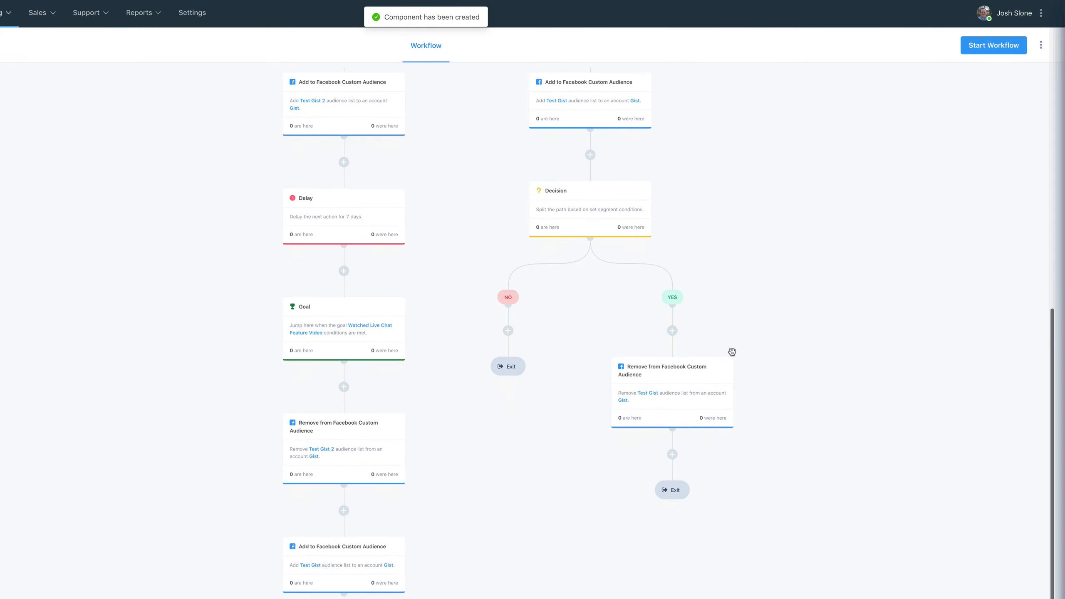